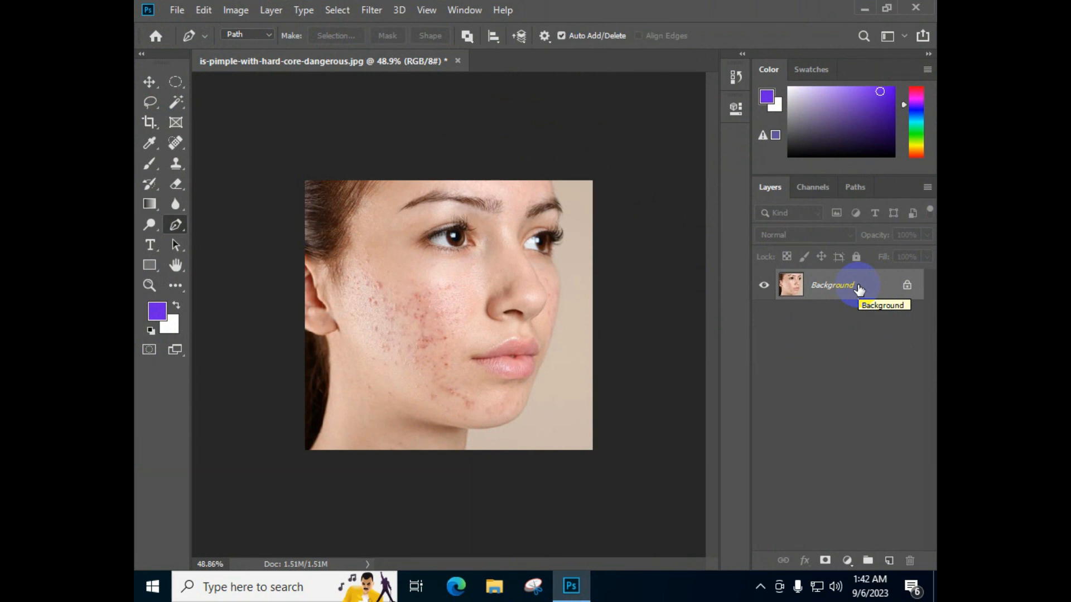
# Duplicate the Background layer twice and make the uppermost copy the active layer
pyautogui.hotkey('ctrl', 'j')
pyautogui.hotkey('ctrl', 'j')
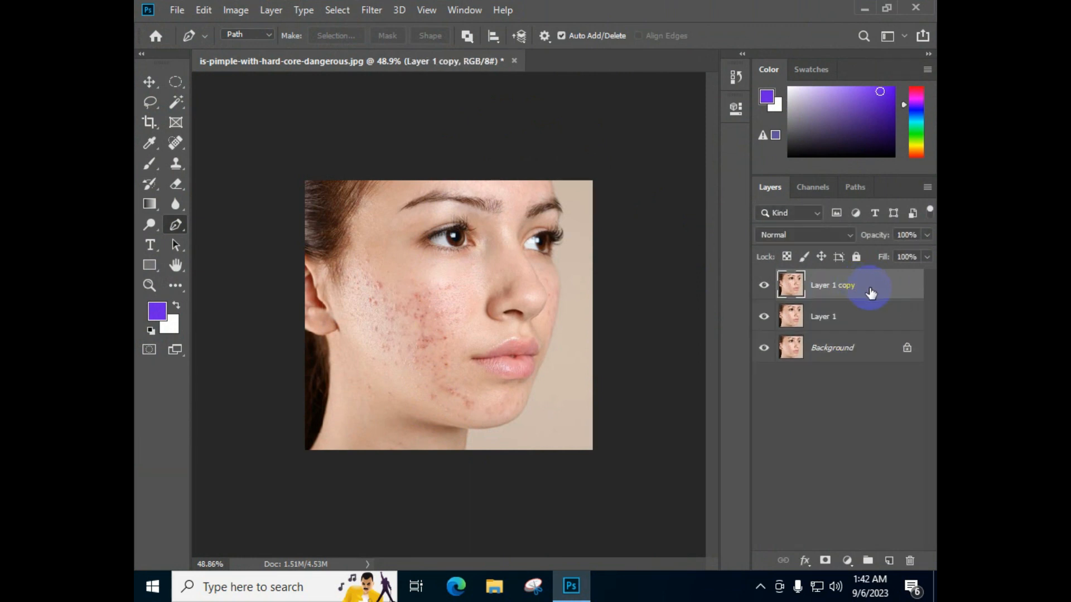
pyautogui.click(871, 313)
pyautogui.click(872, 289)
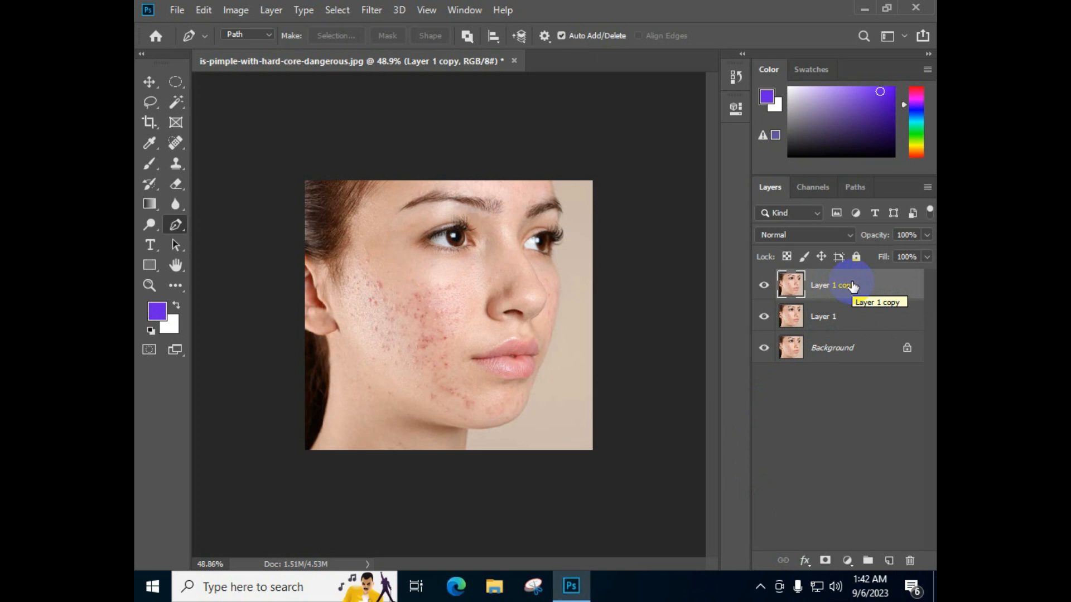
# Set the uppermost copy's blend mode to Vivid Light and invert its colors
pyautogui.click(772, 233)
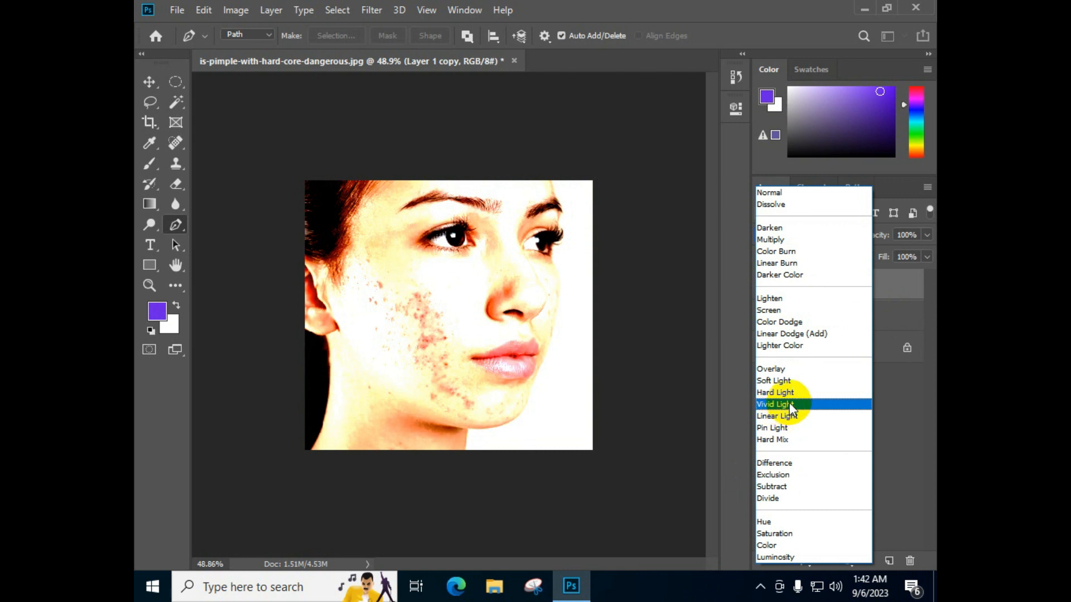
pyautogui.click(791, 406)
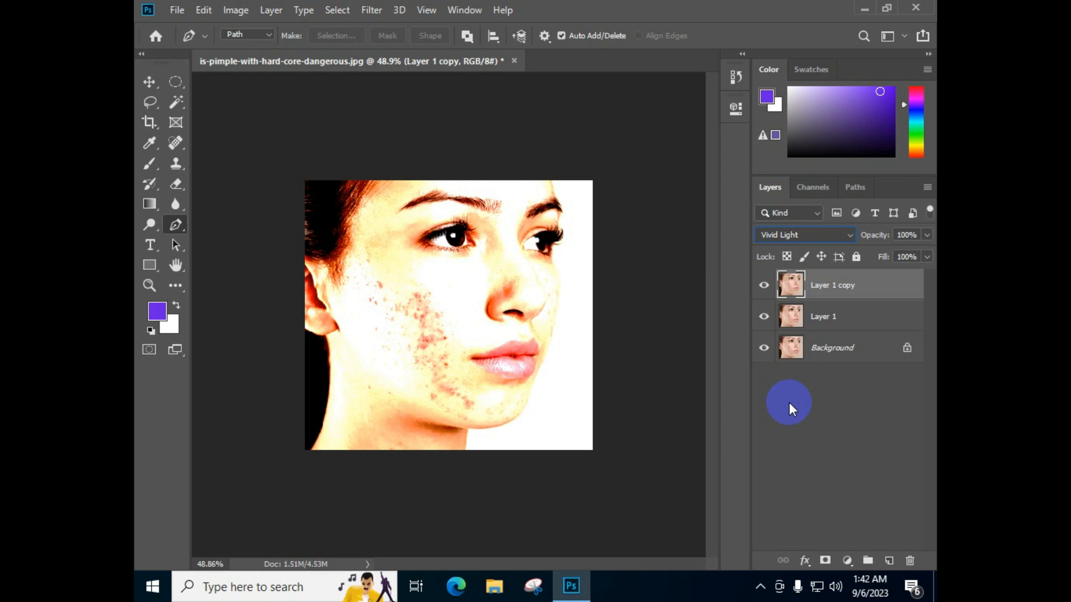
pyautogui.hotkey('ctrl', 'i')
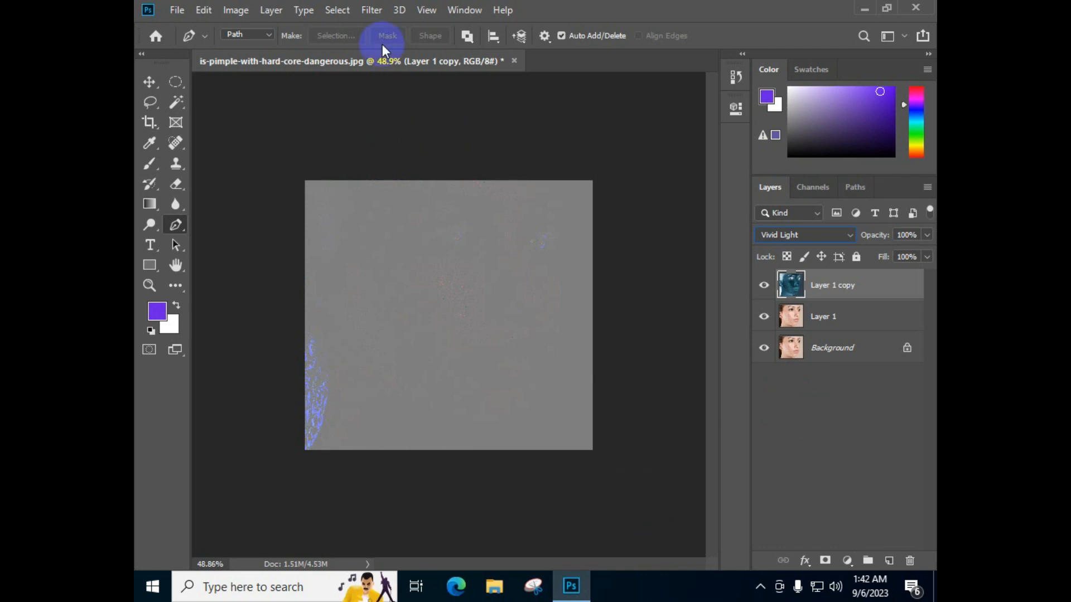
# Apply a High Pass filter with a 15.3-pixel radius to the inverted copy
pyautogui.click(379, 11)
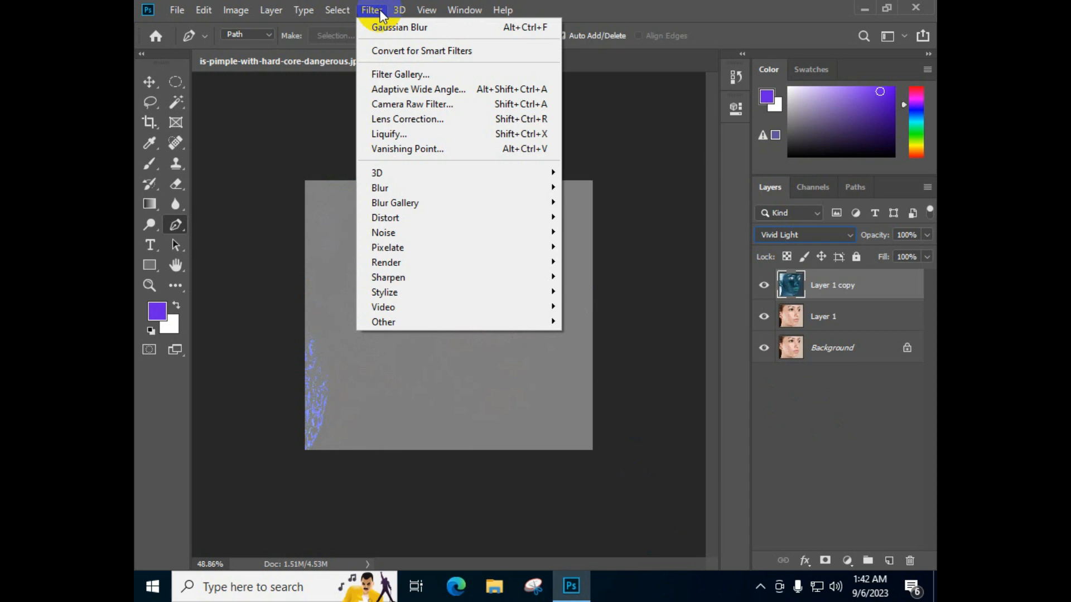
pyautogui.moveTo(416, 321)
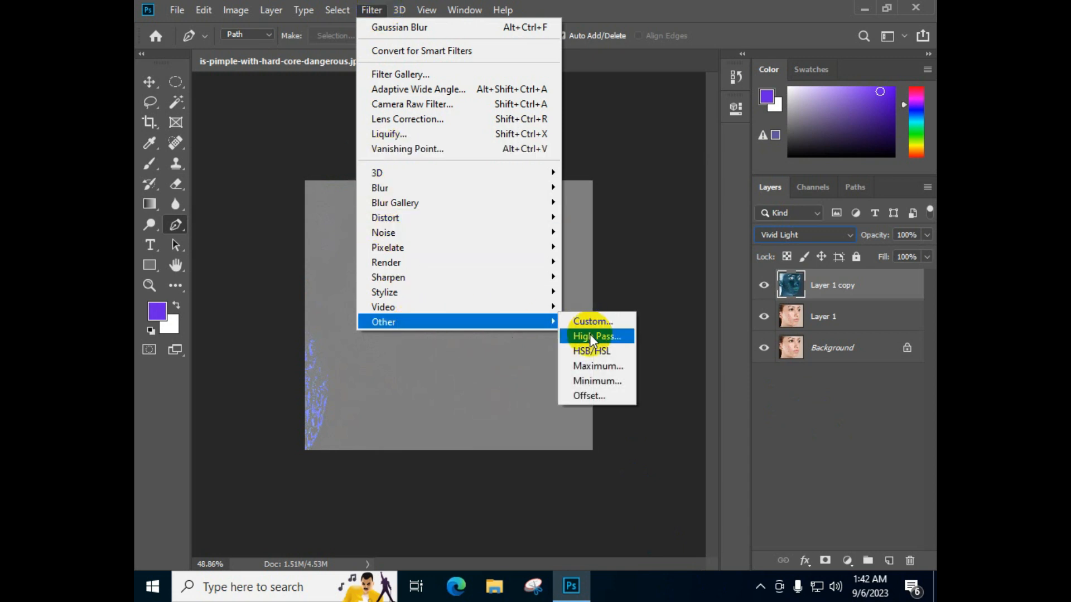
pyautogui.click(589, 335)
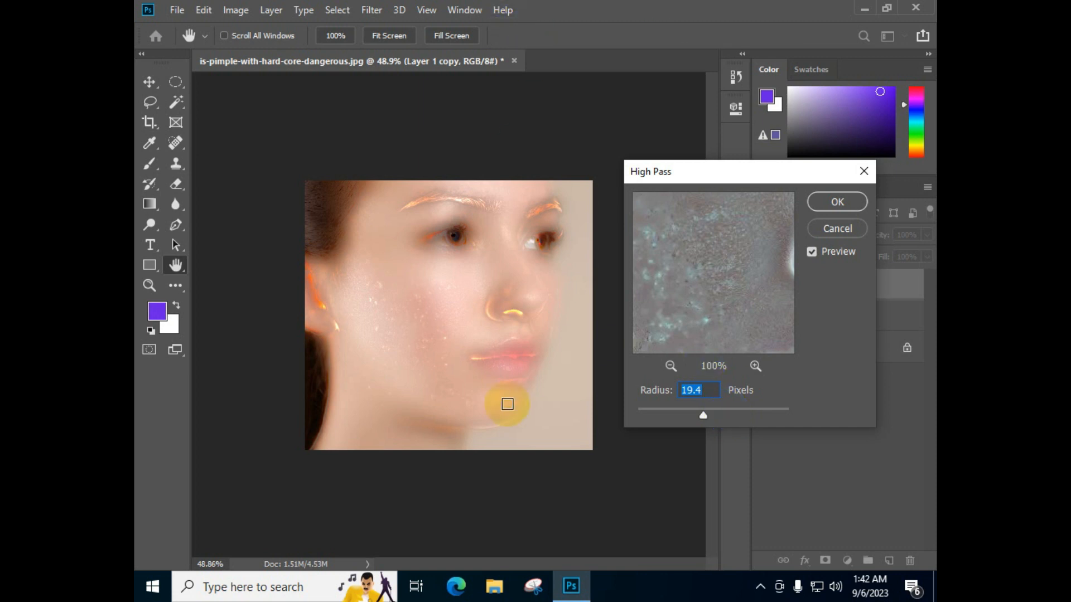
pyautogui.moveTo(702, 415); pyautogui.dragTo(702, 416)
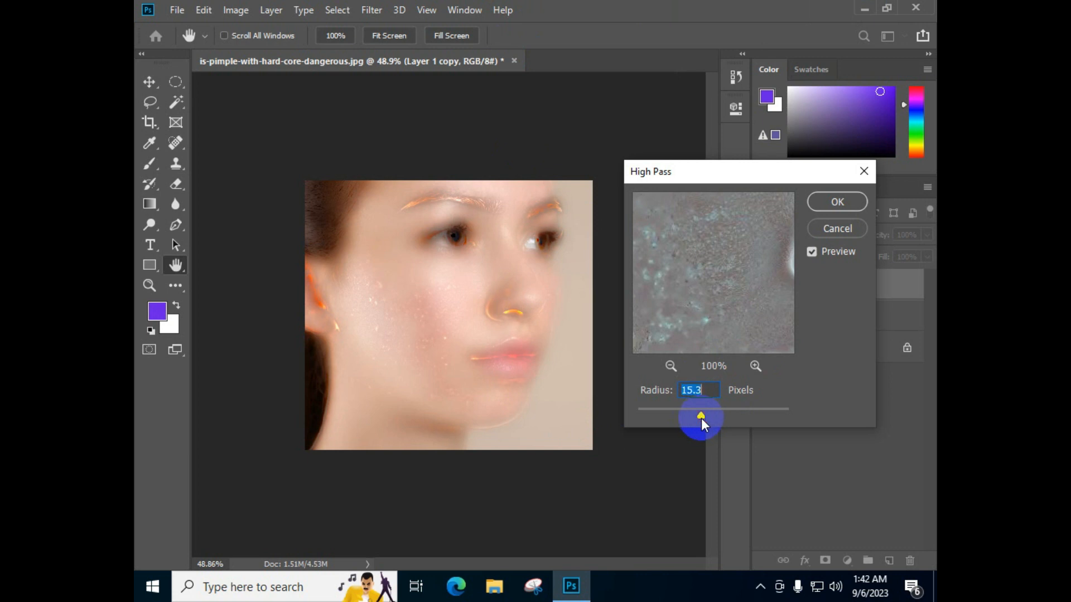
pyautogui.click(843, 201)
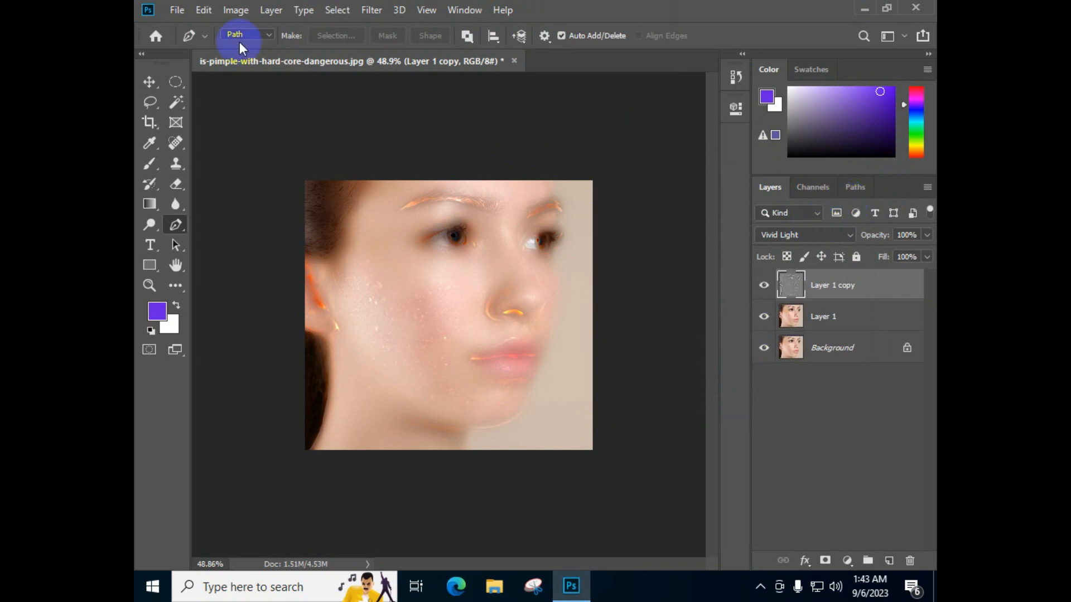
# Apply a Gaussian Blur with a 1.8-pixel radius to the high-pass layer
pyautogui.click(366, 13)
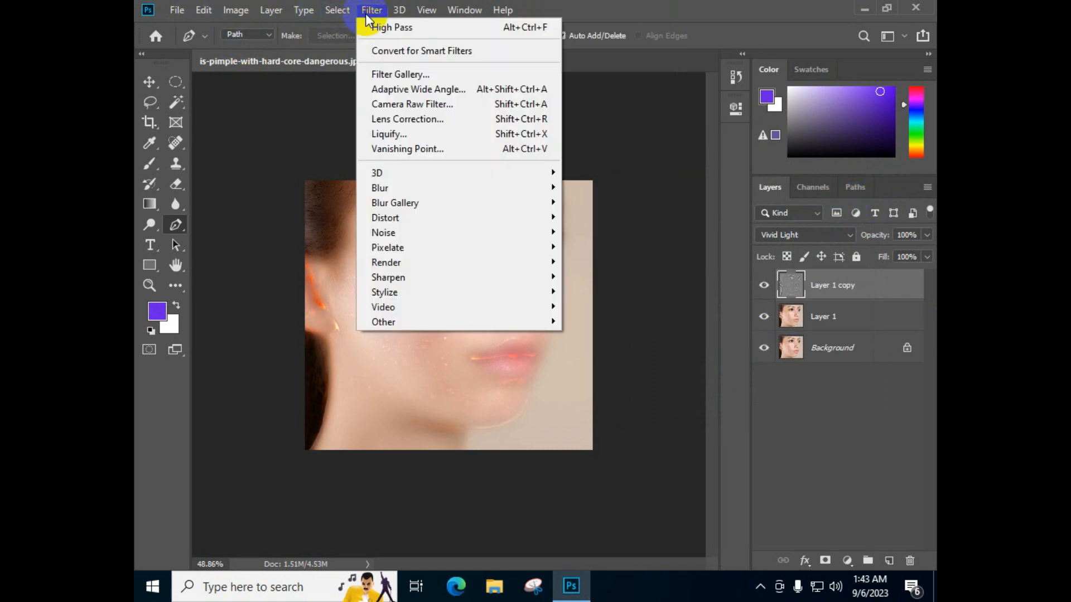
pyautogui.moveTo(423, 186)
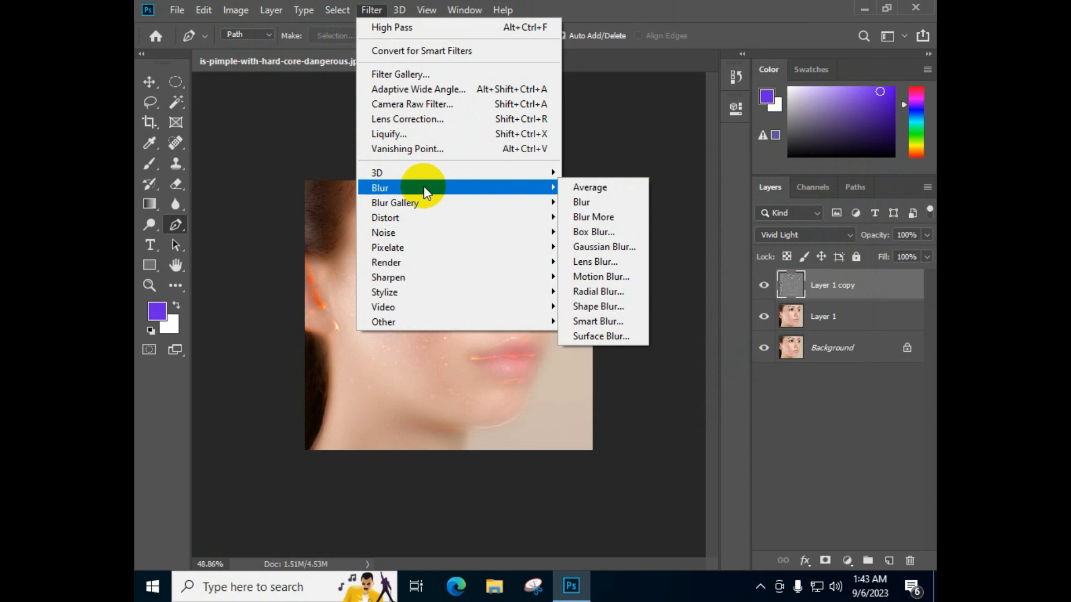
pyautogui.click(608, 254)
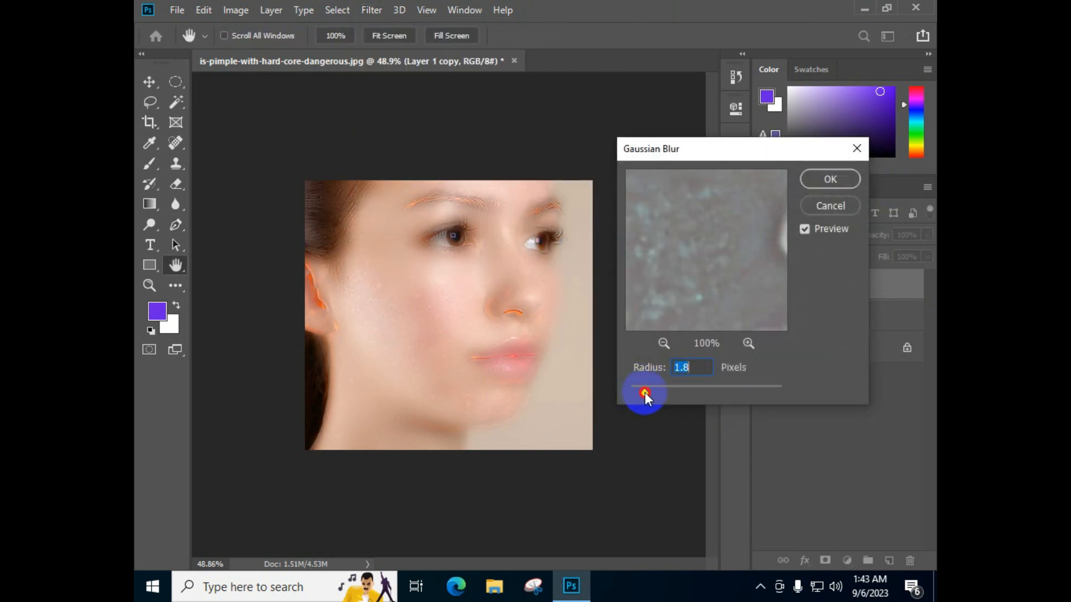
pyautogui.moveTo(644, 394); pyautogui.dragTo(645, 395)
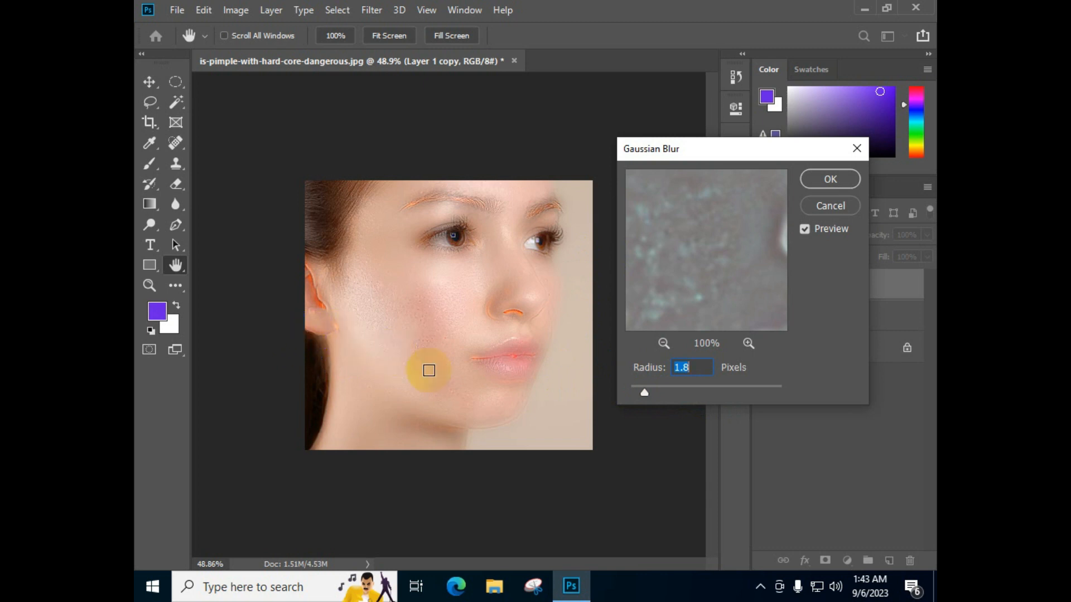
pyautogui.click(830, 178)
pyautogui.press('p')
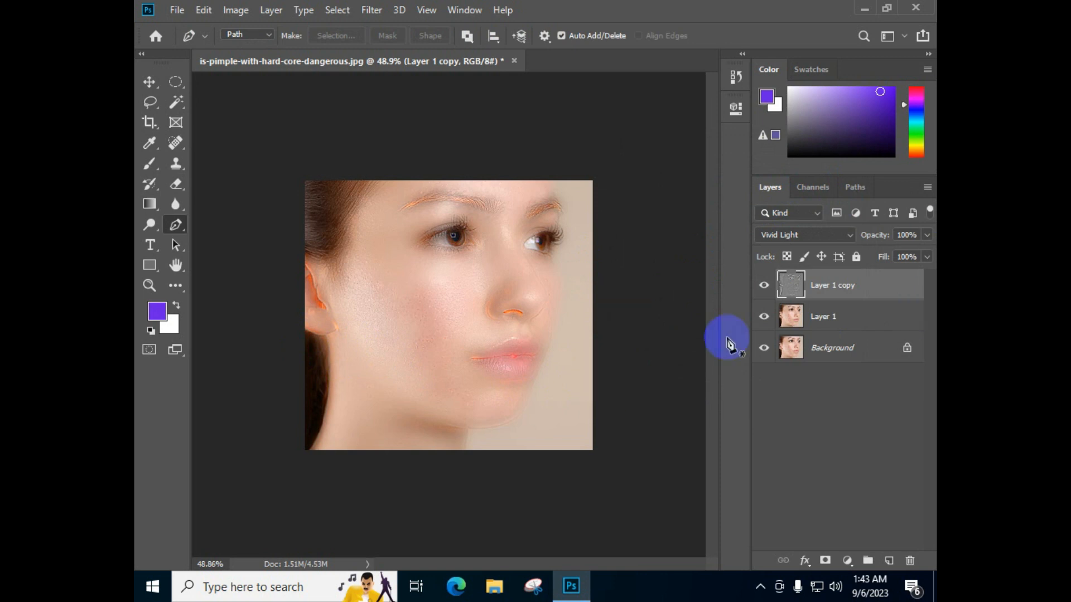
# Add a layer mask to Layer 1 copy and invert the mask to black
pyautogui.click(826, 562)
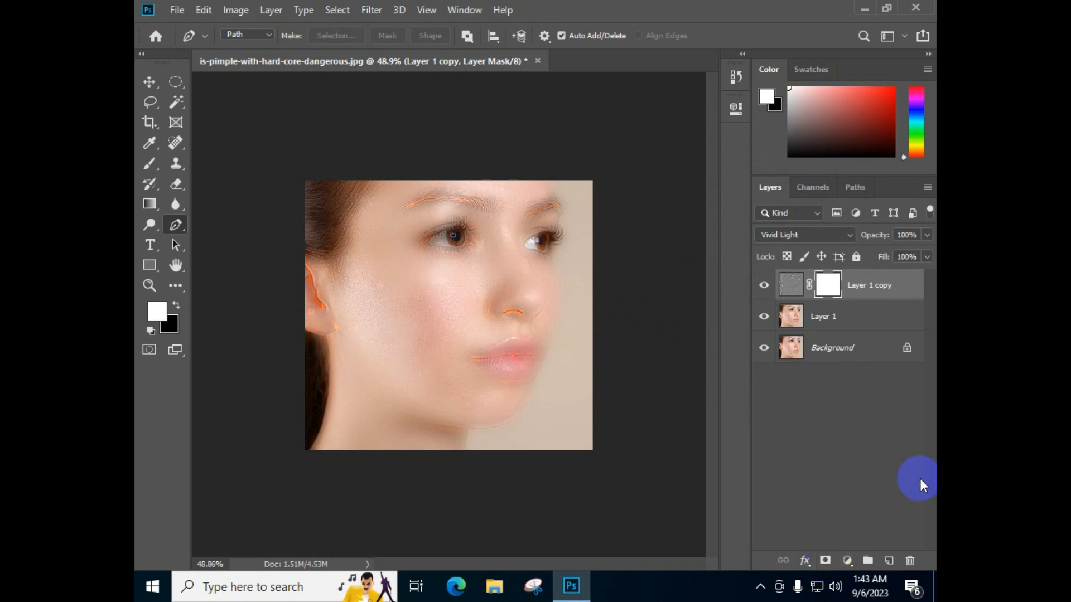
pyautogui.click(828, 285)
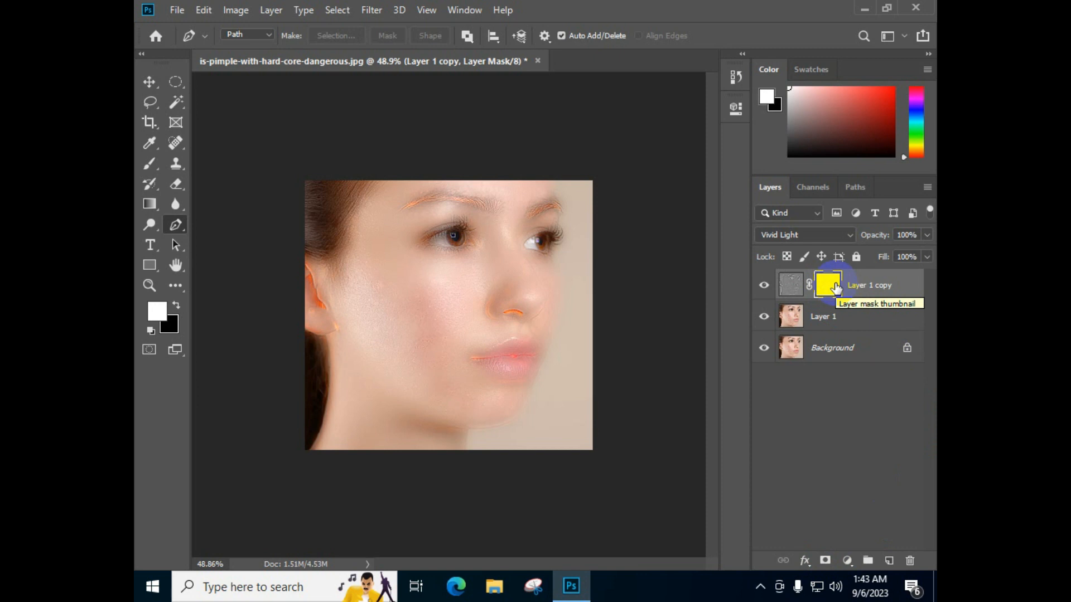
pyautogui.moveTo(835, 287); pyautogui.dragTo(836, 289)
pyautogui.hotkey('ctrl', 'i')
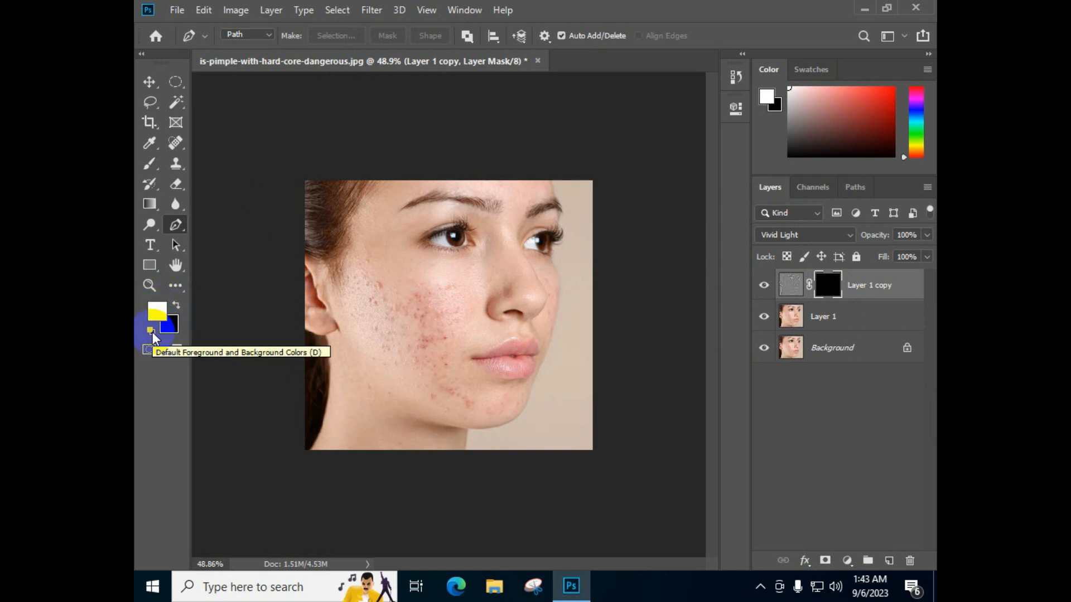
# Set the foreground color to white and the background color to black, and activate the Brush tool
pyautogui.click(176, 308)
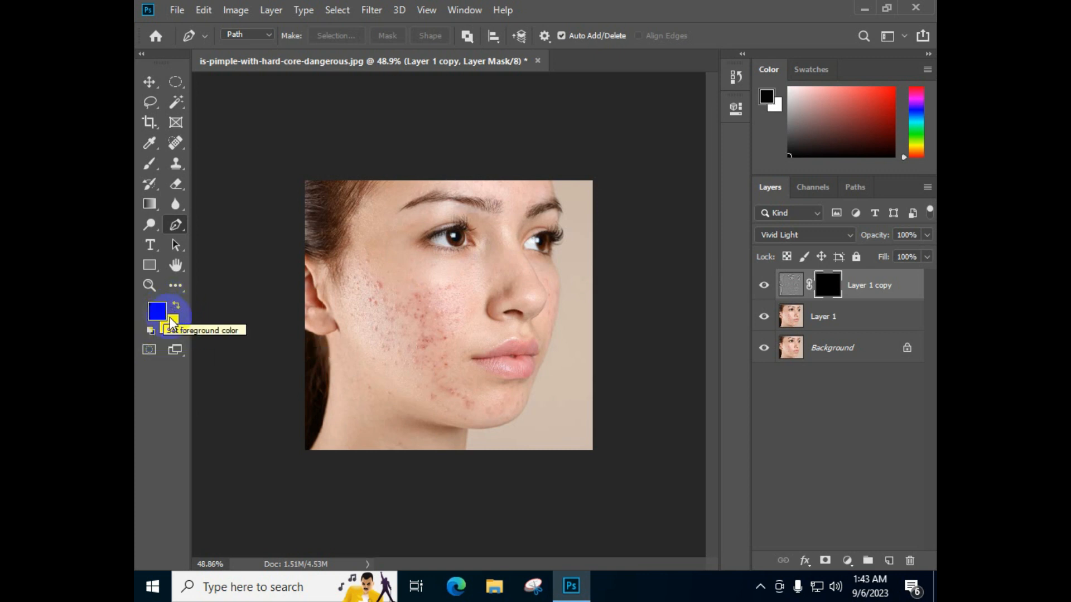
pyautogui.click(176, 306)
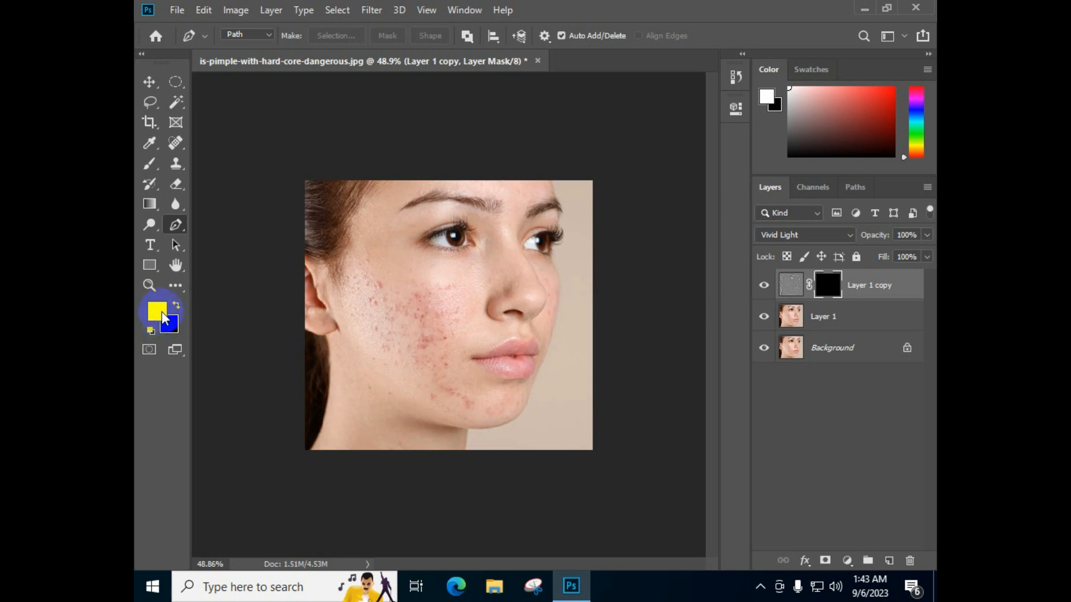
pyautogui.click(150, 331)
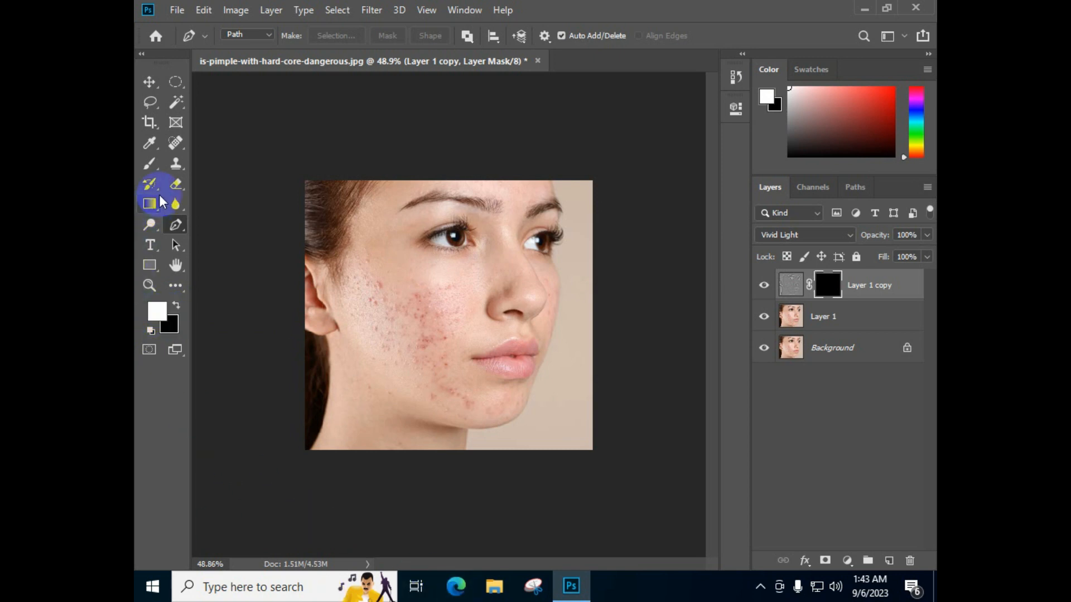
pyautogui.click(151, 169)
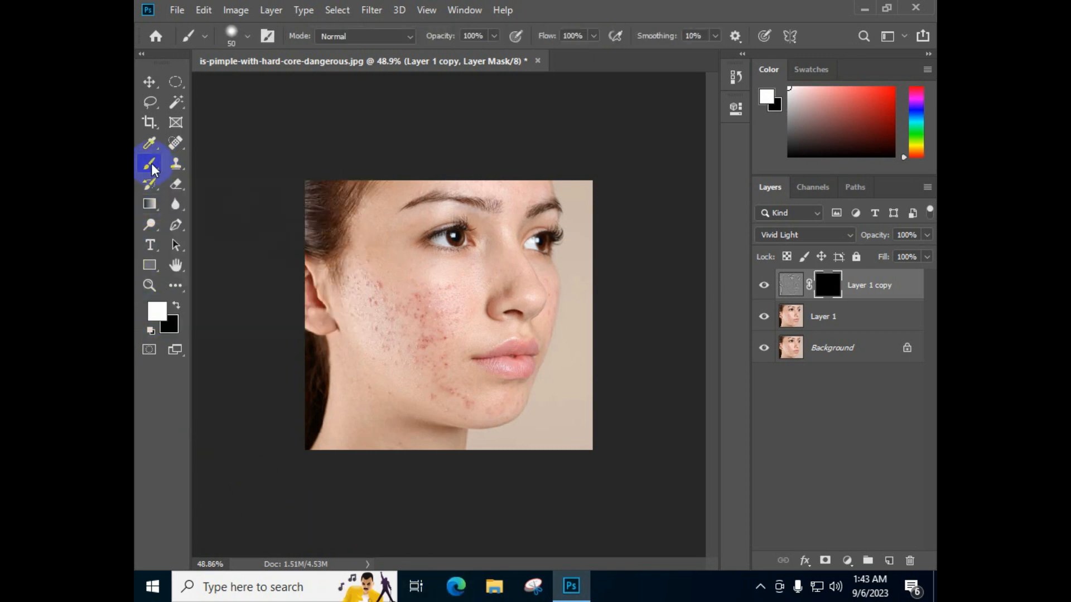
pyautogui.rightClick(150, 167)
pyautogui.click(227, 167)
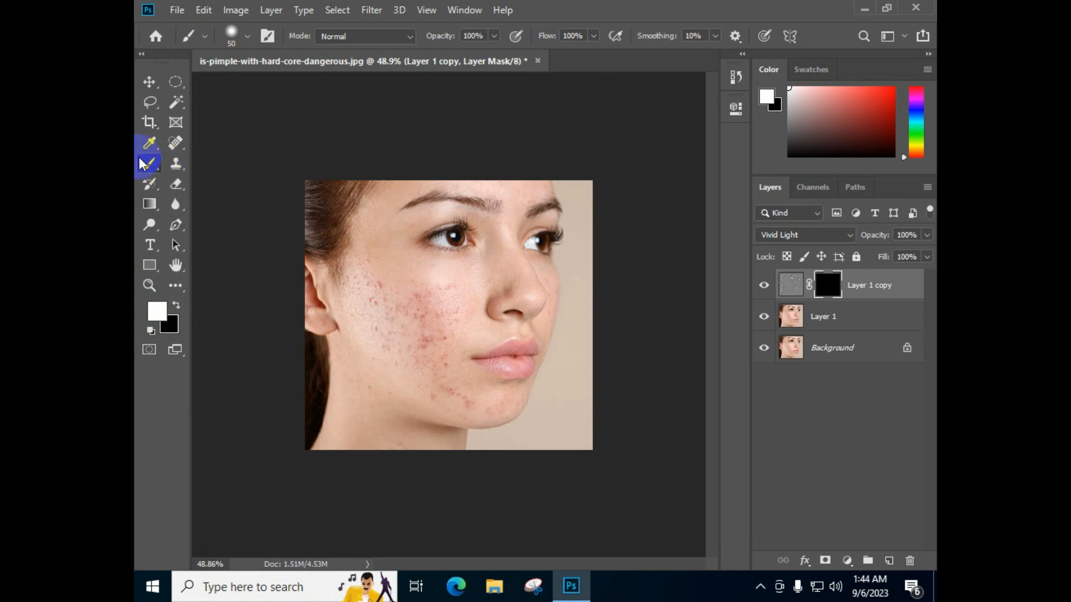
# Choose the Soft Round brush preset from the General Brushes group
pyautogui.click(242, 38)
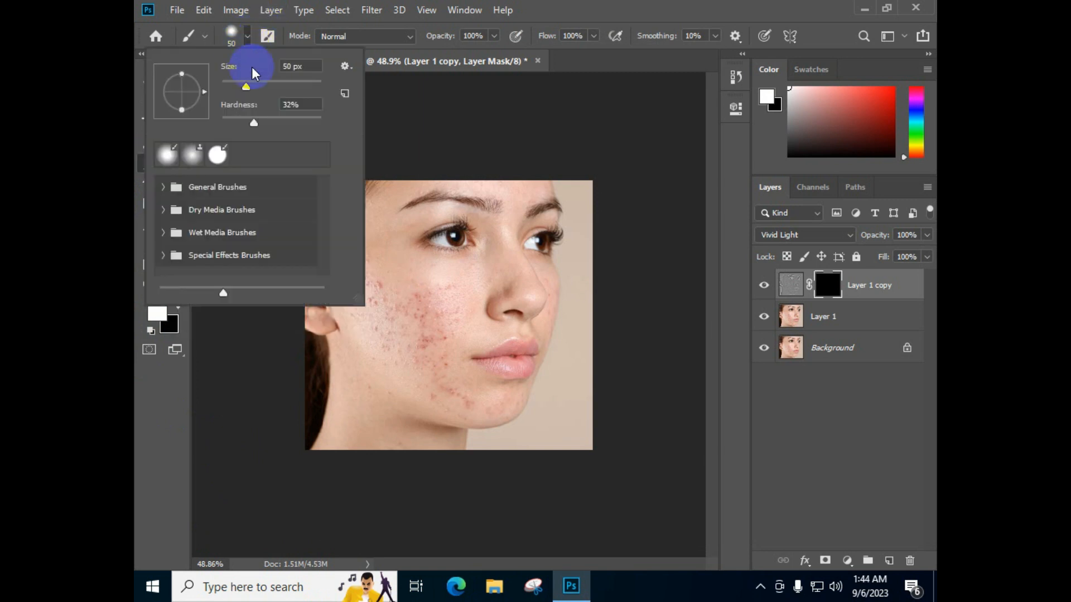
pyautogui.click(204, 189)
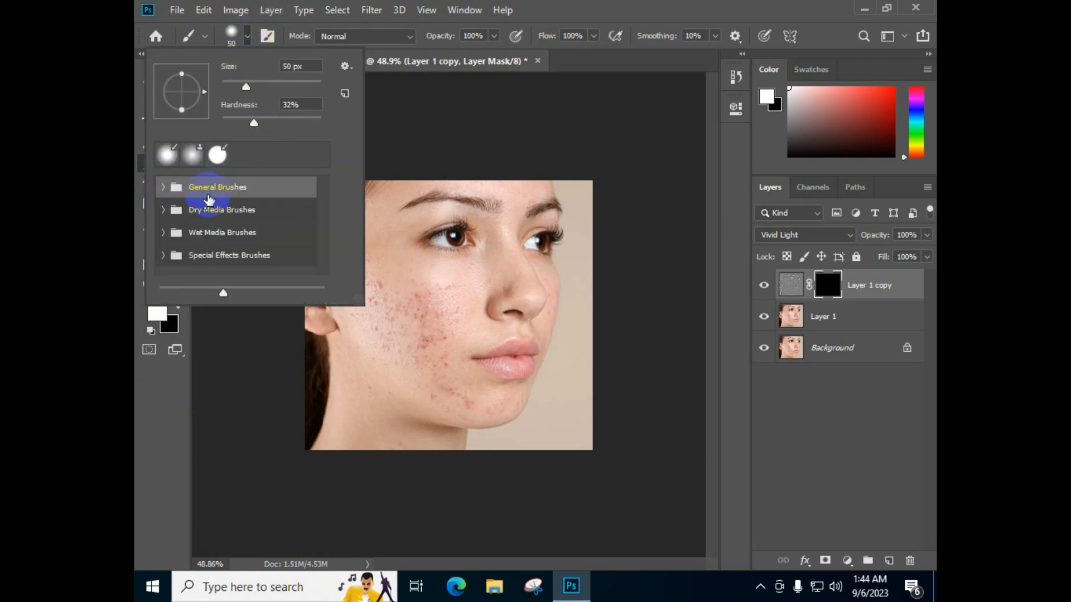
pyautogui.click(163, 187)
pyautogui.click(254, 215)
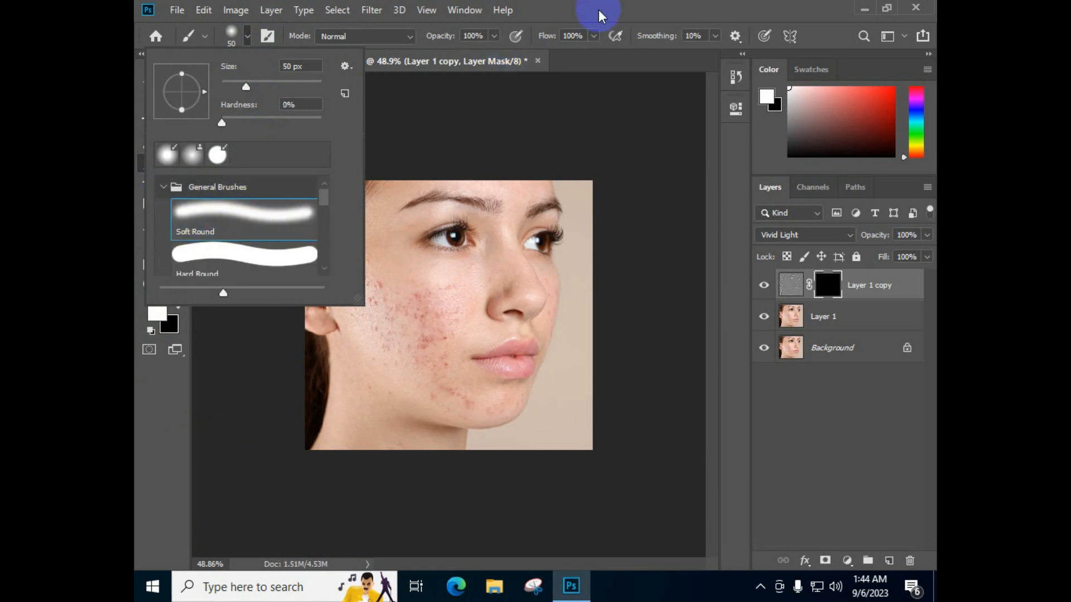
pyautogui.press('Return')
pyautogui.click(531, 185)
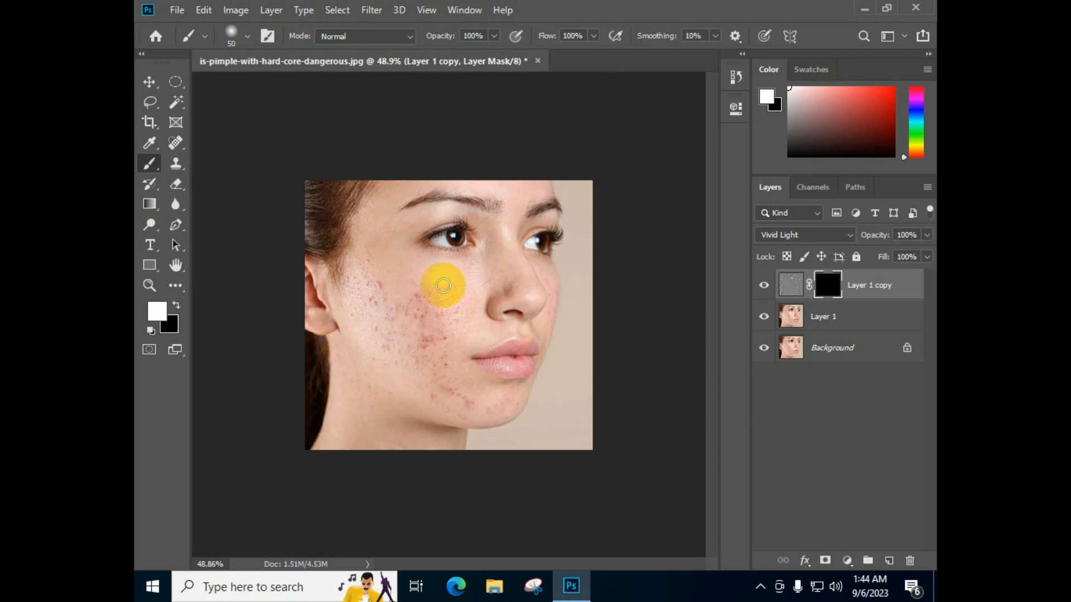
# Paint white on the layer mask over the blemished cheek and jaw, enlarging the brush to 90 px
pyautogui.click(828, 289)
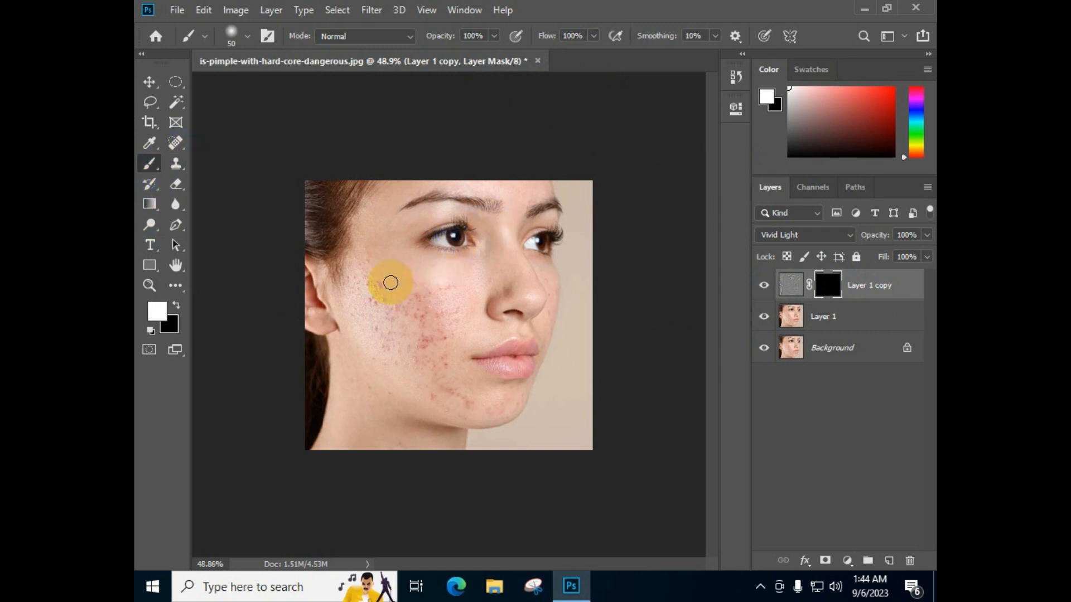
pyautogui.moveTo(391, 283)
pyautogui.mouseDown()
pyautogui.moveTo(361, 242)
pyautogui.moveTo(358, 276)
pyautogui.moveTo(378, 315)
pyautogui.moveTo(379, 288)
pyautogui.moveTo(439, 281)
pyautogui.moveTo(439, 295)
pyautogui.moveTo(368, 347)
pyautogui.moveTo(379, 353)
pyautogui.moveTo(393, 329)
pyautogui.moveTo(434, 314)
pyautogui.moveTo(449, 321)
pyautogui.moveTo(434, 353)
pyautogui.moveTo(458, 319)
pyautogui.moveTo(422, 332)
pyautogui.mouseUp()
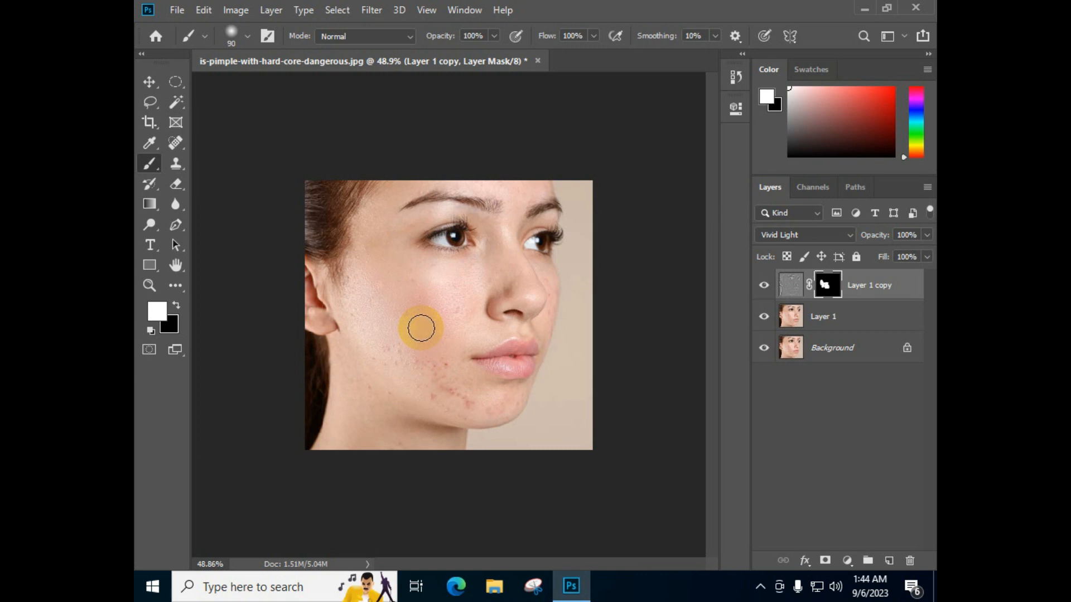
pyautogui.press(']')
pyautogui.press(']')
pyautogui.press(']')
pyautogui.press(']')
pyautogui.press(']')
pyautogui.press(']')
pyautogui.press('[')
pyautogui.press('[')
pyautogui.press('[')
pyautogui.moveTo(421, 332)
pyautogui.mouseDown()
pyautogui.moveTo(375, 282)
pyautogui.moveTo(474, 404)
pyautogui.moveTo(401, 375)
pyautogui.moveTo(351, 377)
pyautogui.moveTo(430, 442)
pyautogui.moveTo(351, 454)
pyautogui.moveTo(330, 435)
pyautogui.moveTo(351, 323)
pyautogui.moveTo(435, 282)
pyautogui.moveTo(456, 320)
pyautogui.moveTo(473, 287)
pyautogui.mouseUp()
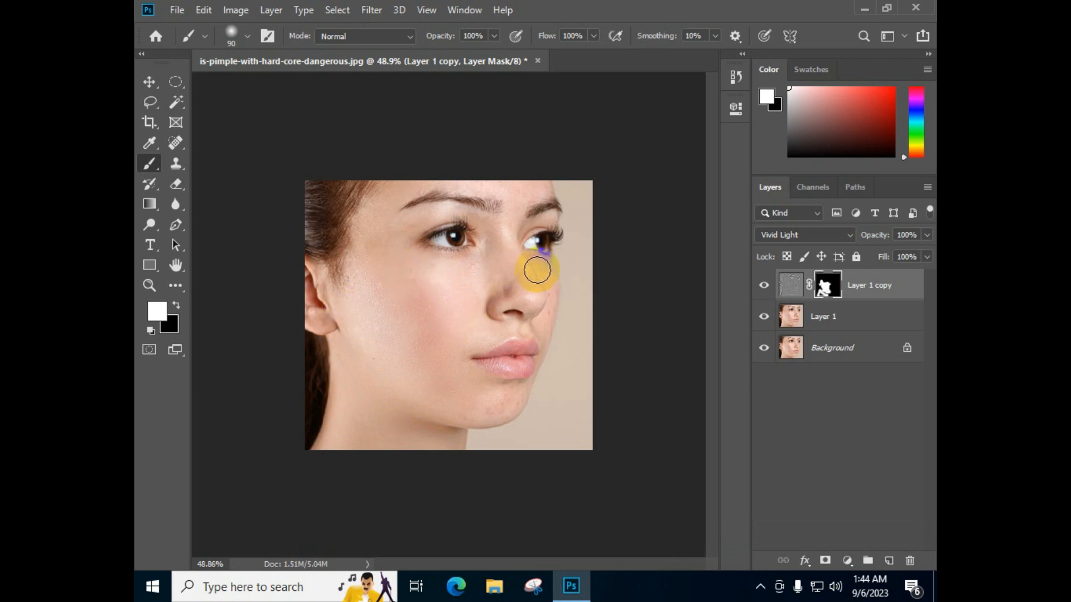
# Paint white on the mask over the nose and remaining facial skin, reducing the brush to 50 px for finer areas
pyautogui.click(544, 291)
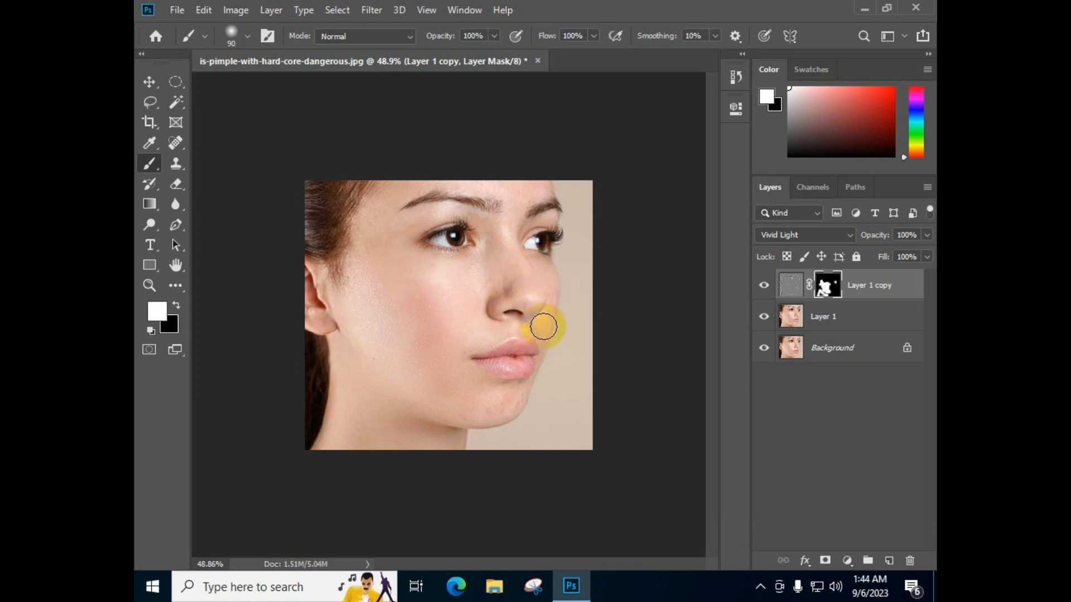
pyautogui.press('[')
pyautogui.press('[')
pyautogui.press('[')
pyautogui.press('[')
pyautogui.moveTo(544, 328)
pyautogui.mouseDown()
pyautogui.moveTo(541, 339)
pyautogui.moveTo(520, 330)
pyautogui.moveTo(470, 349)
pyautogui.mouseUp()
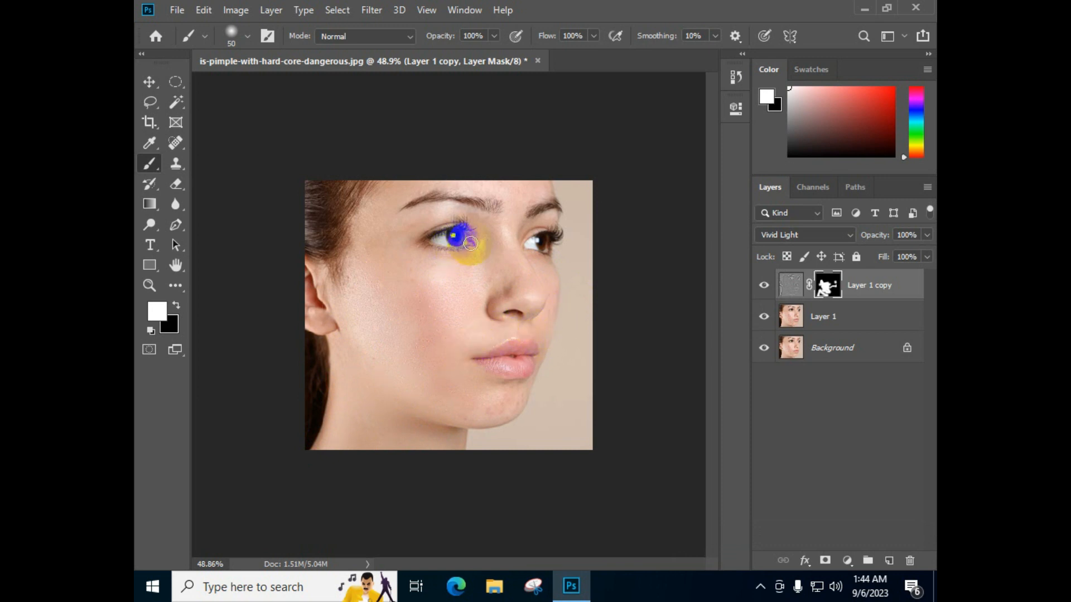
pyautogui.moveTo(487, 240)
pyautogui.mouseDown()
pyautogui.moveTo(431, 209)
pyautogui.moveTo(374, 240)
pyautogui.moveTo(447, 203)
pyautogui.moveTo(501, 195)
pyautogui.moveTo(408, 187)
pyautogui.moveTo(549, 187)
pyautogui.moveTo(501, 227)
pyautogui.moveTo(418, 214)
pyautogui.moveTo(364, 248)
pyautogui.moveTo(344, 292)
pyautogui.moveTo(361, 268)
pyautogui.moveTo(367, 206)
pyautogui.moveTo(429, 181)
pyautogui.moveTo(405, 194)
pyautogui.moveTo(393, 323)
pyautogui.moveTo(450, 281)
pyautogui.moveTo(508, 283)
pyautogui.moveTo(487, 299)
pyautogui.moveTo(497, 387)
pyautogui.moveTo(541, 349)
pyautogui.mouseUp()
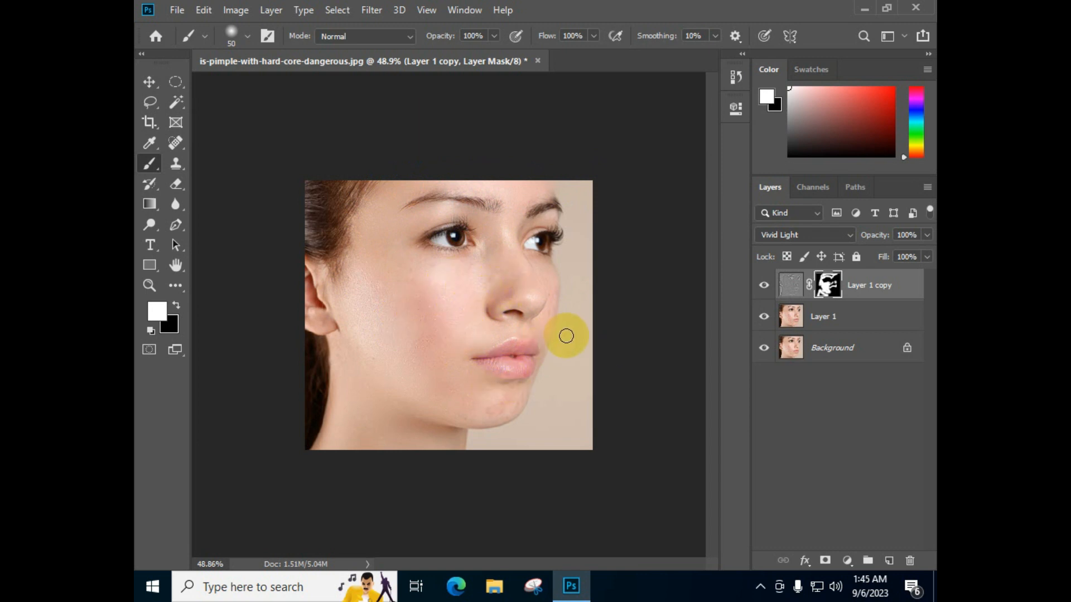
# Make Layer 1 the active layer and activate the Pen Tool in Path mode
pyautogui.click(867, 319)
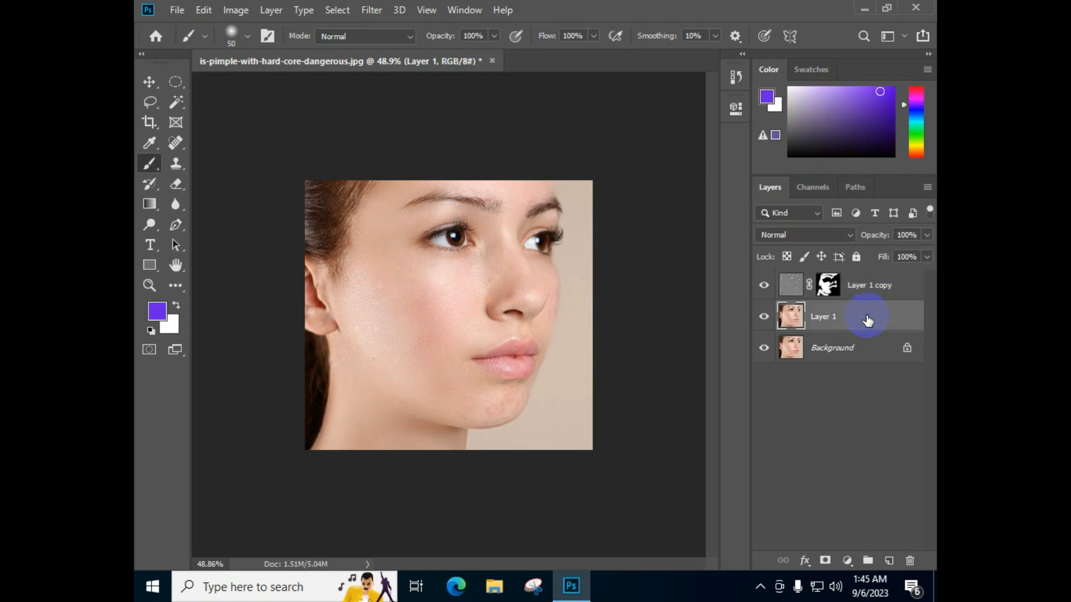
pyautogui.click(174, 227)
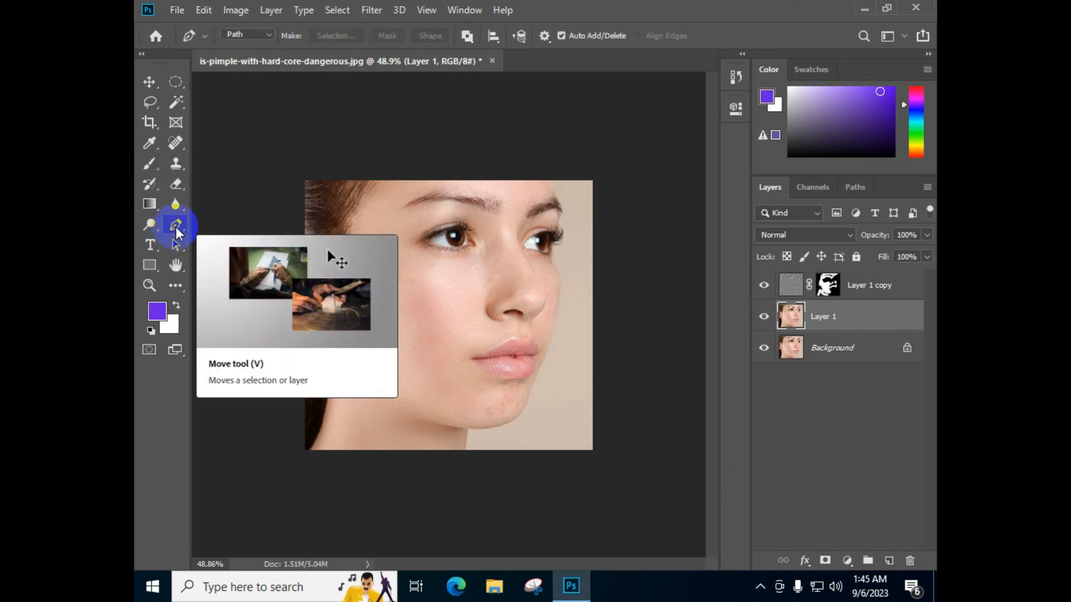
pyautogui.rightClick(178, 231)
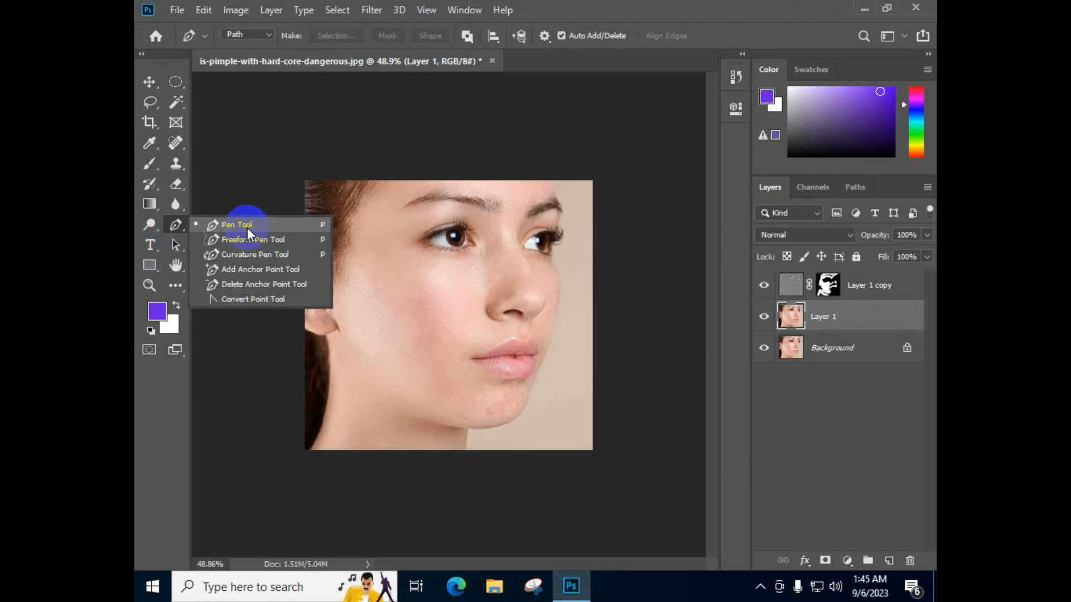
pyautogui.click(247, 231)
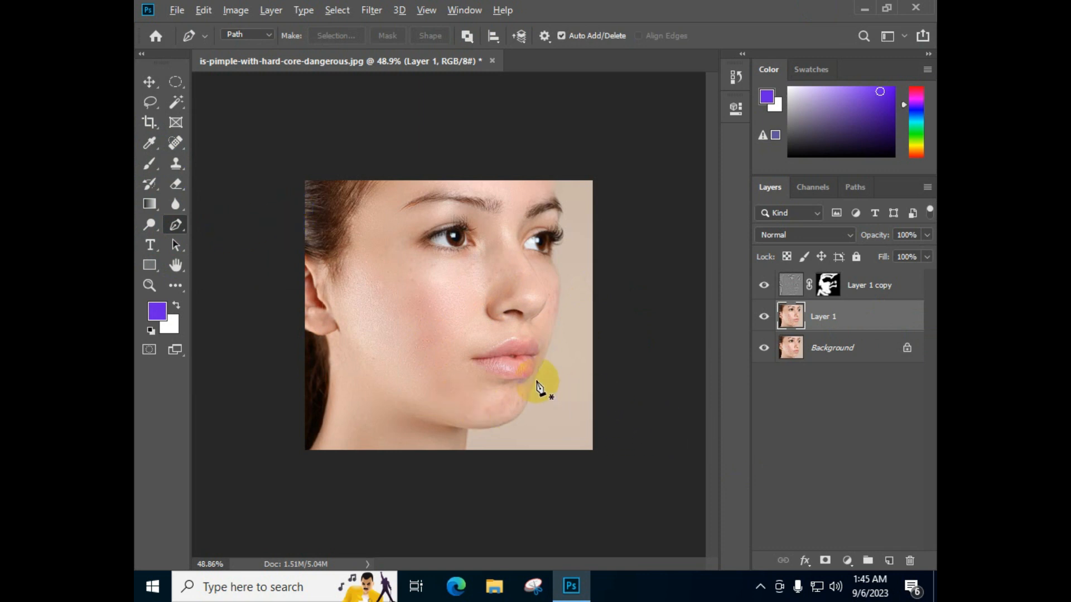
# Trace the upper lip's edge with a curved path from the near mouth corner over the cupid's bow to the far corner
pyautogui.scroll(7, 541, 388)
pyautogui.scroll(-2, 702, 424)
pyautogui.scroll(-2, 692, 410)
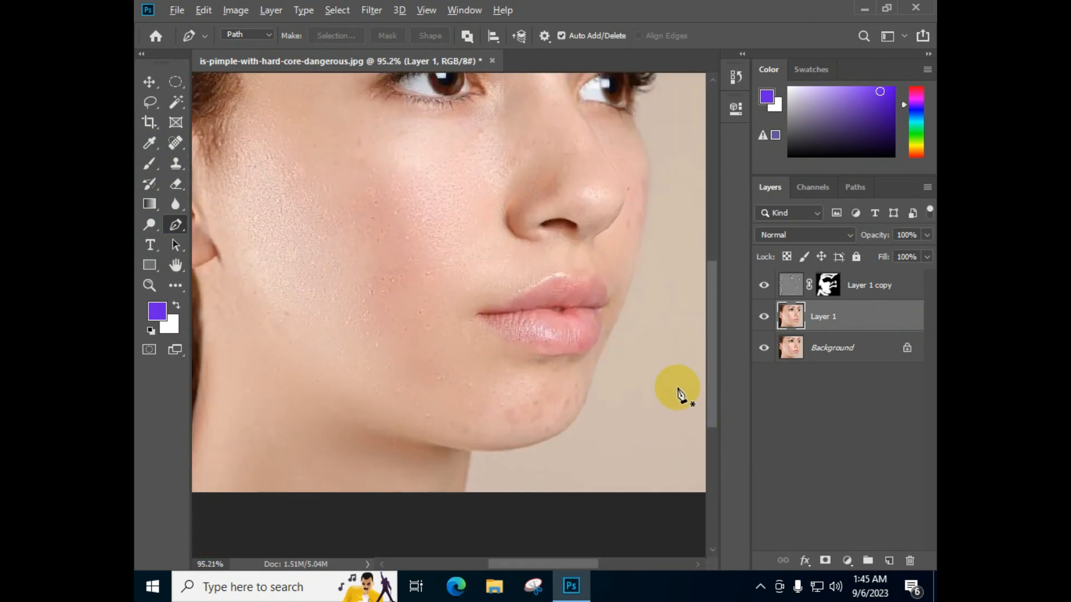
pyautogui.scroll(3, 602, 359)
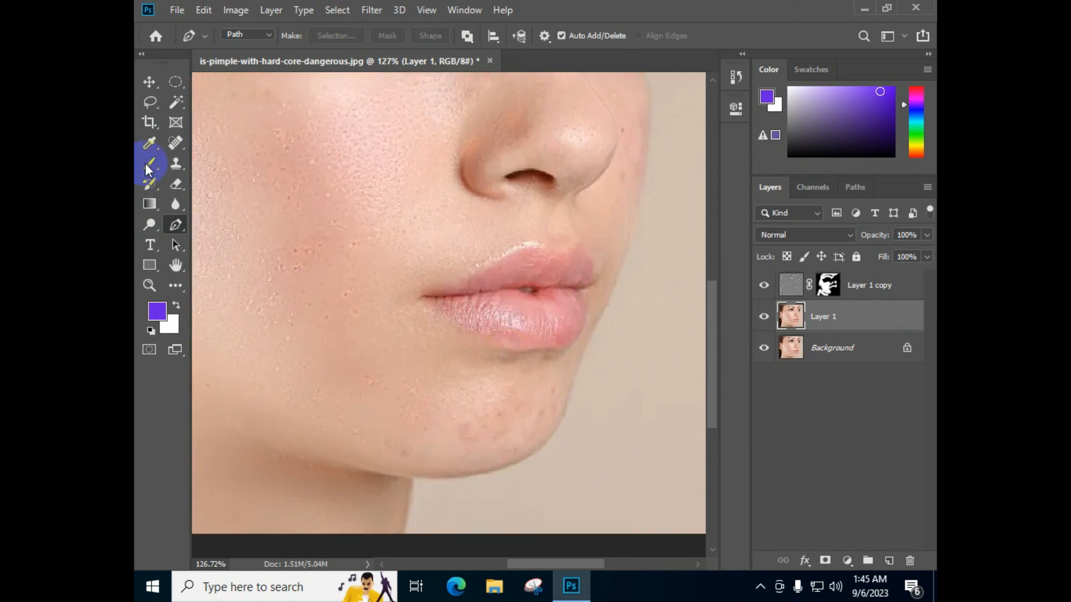
pyautogui.click(426, 296)
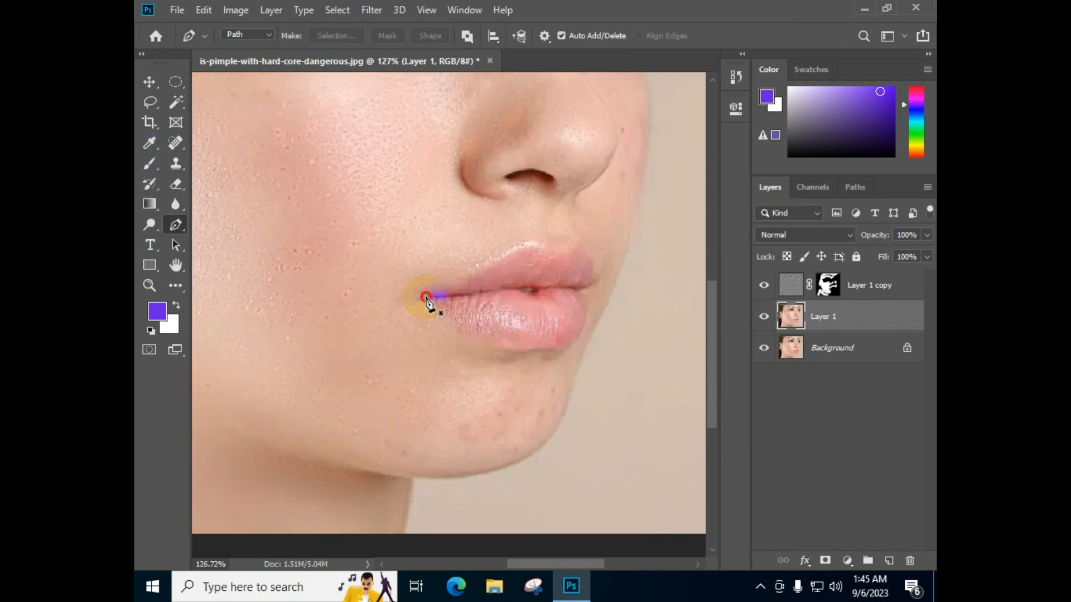
pyautogui.click(555, 257)
pyautogui.moveTo(556, 261)
pyautogui.mouseDown()
pyautogui.moveTo(580, 283)
pyautogui.moveTo(564, 290)
pyautogui.moveTo(557, 261)
pyautogui.mouseUp()
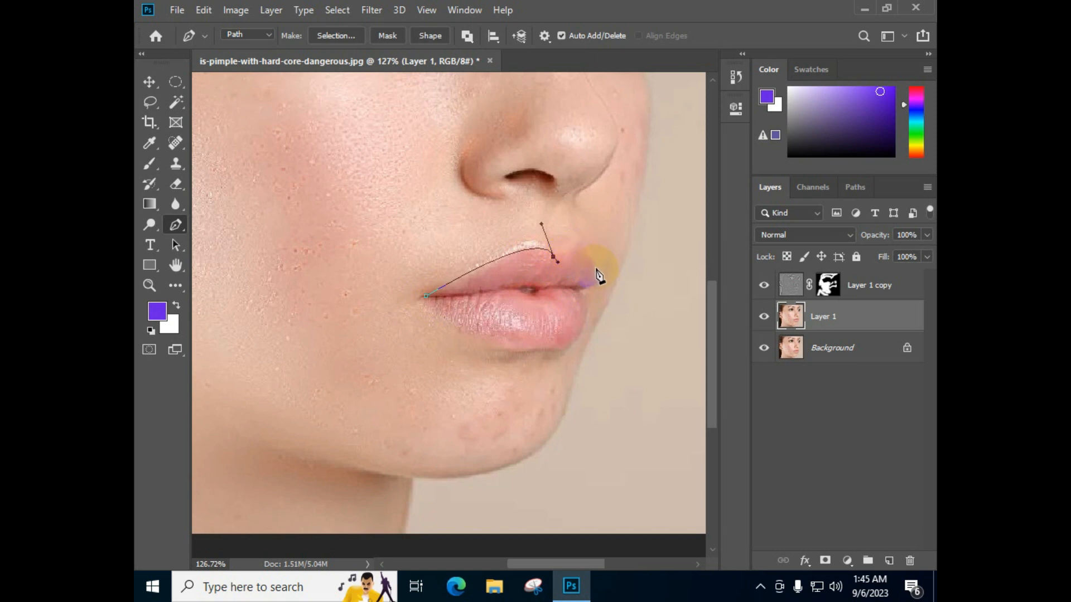
pyautogui.moveTo(592, 279); pyautogui.dragTo(587, 337)
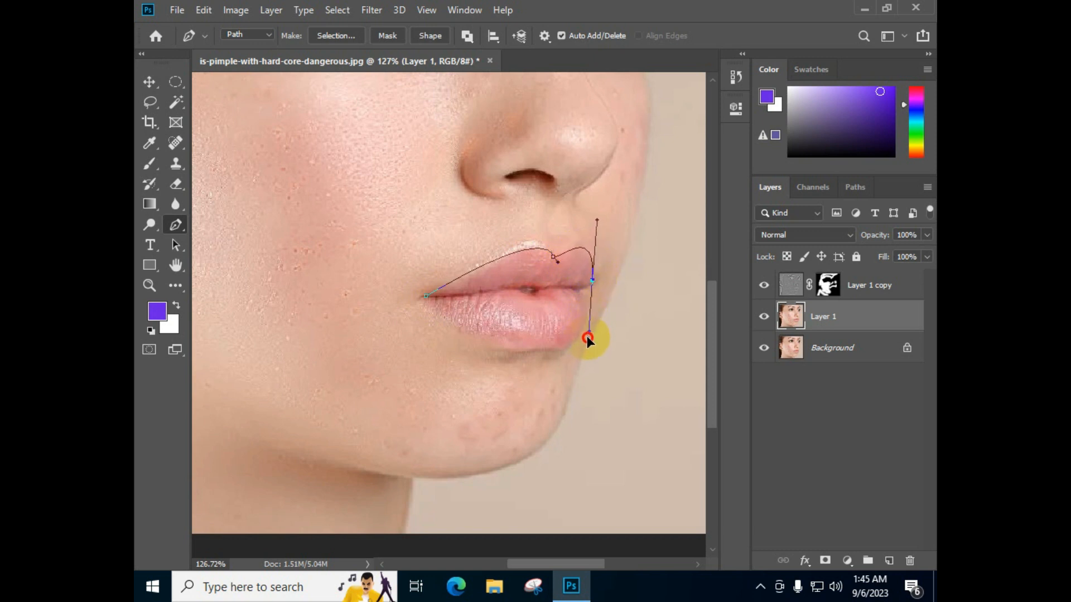
pyautogui.keyDown('alt'); pyautogui.click(590, 288); pyautogui.keyUp('alt')
# Extend the lip path with a short curved segment inward around the far corner of the mouth
pyautogui.scroll(-1, 641, 237)
pyautogui.scroll(1, 594, 323)
pyautogui.scroll(-1, 595, 329)
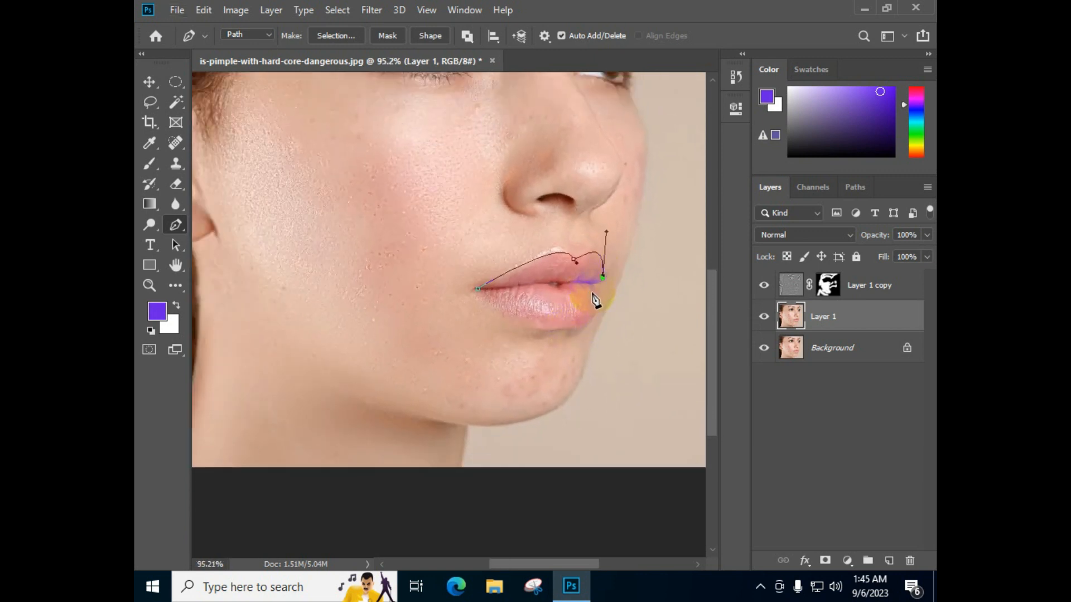
pyautogui.scroll(2, 597, 294)
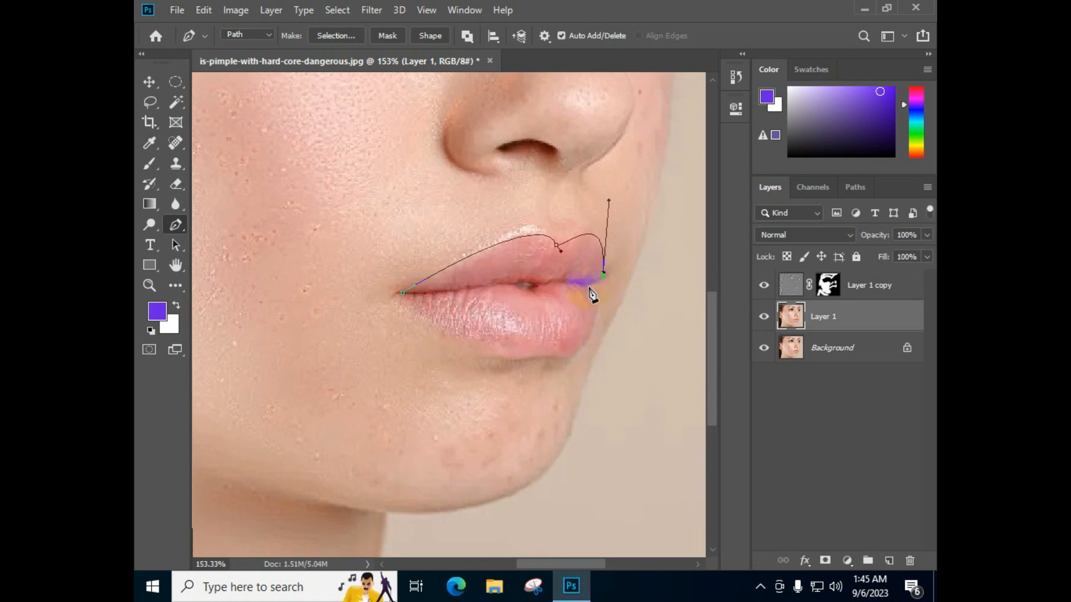
pyautogui.moveTo(589, 287); pyautogui.dragTo(580, 290)
pyautogui.scroll(-1, 591, 293)
pyautogui.scroll(2, 592, 301)
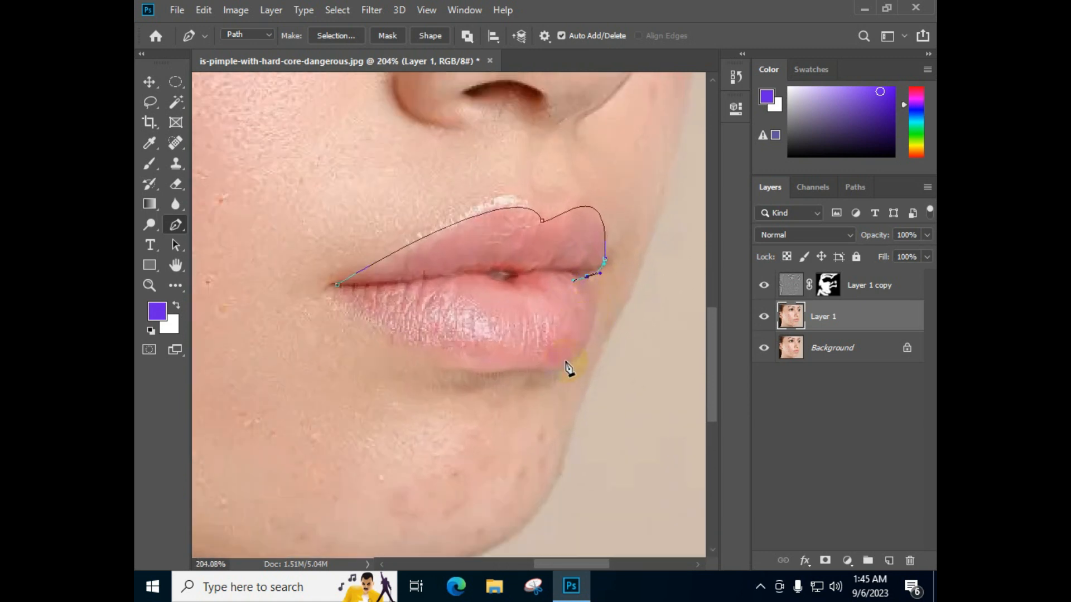
# Undo the first lower-lip segment and angle the last anchor's direction handle down along the lower lip's outer edge
pyautogui.moveTo(560, 366); pyautogui.dragTo(534, 370)
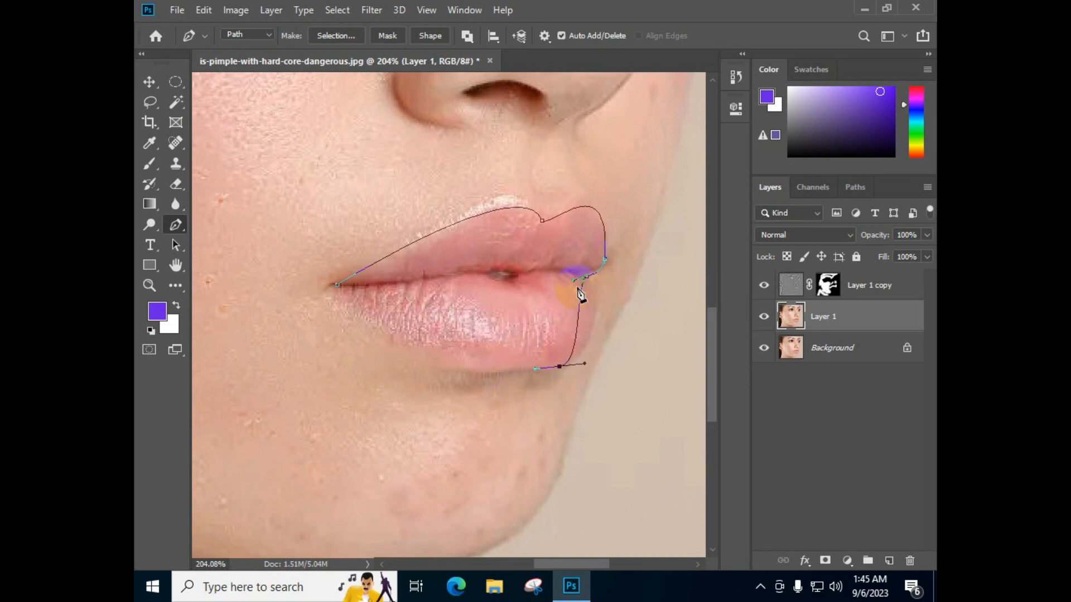
pyautogui.hotkey('ctrl', 'z')
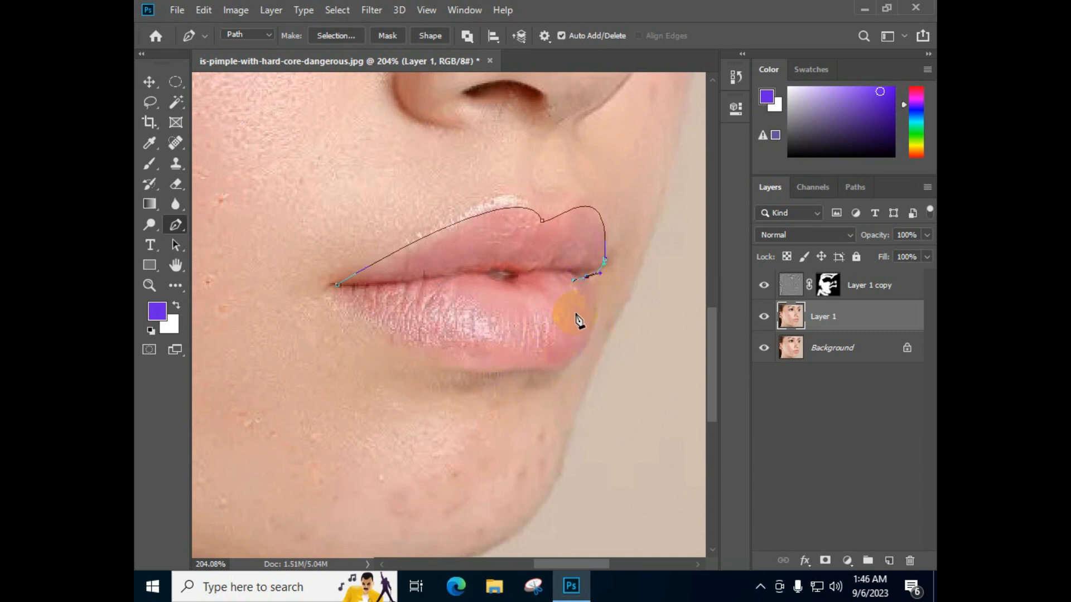
pyautogui.scroll(3, 580, 287)
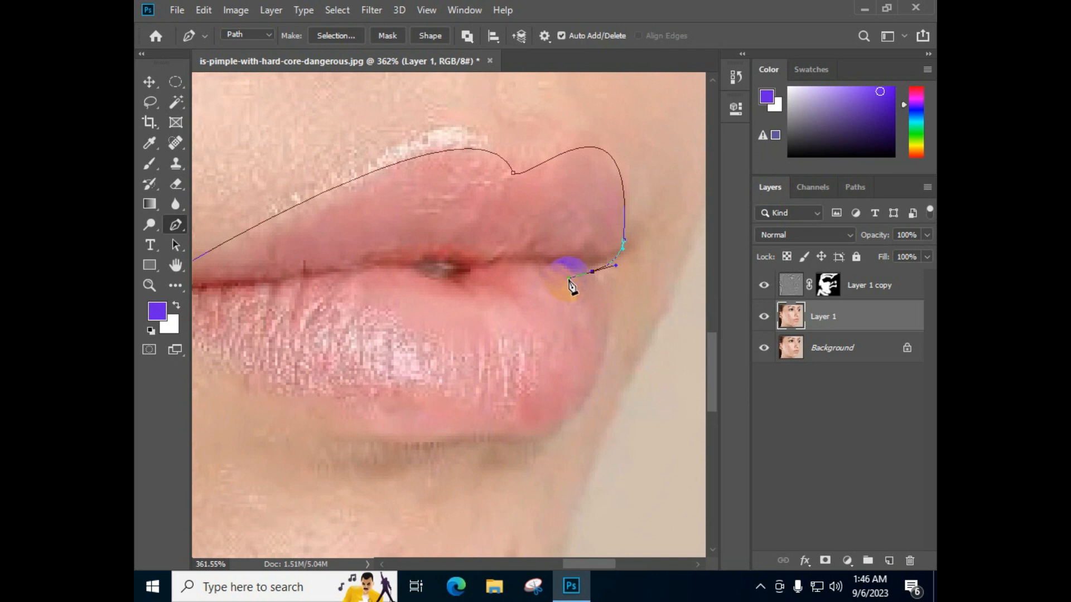
pyautogui.click(569, 279)
pyautogui.scroll(-3, 603, 284)
pyautogui.scroll(3, 603, 297)
pyautogui.scroll(-1, 598, 282)
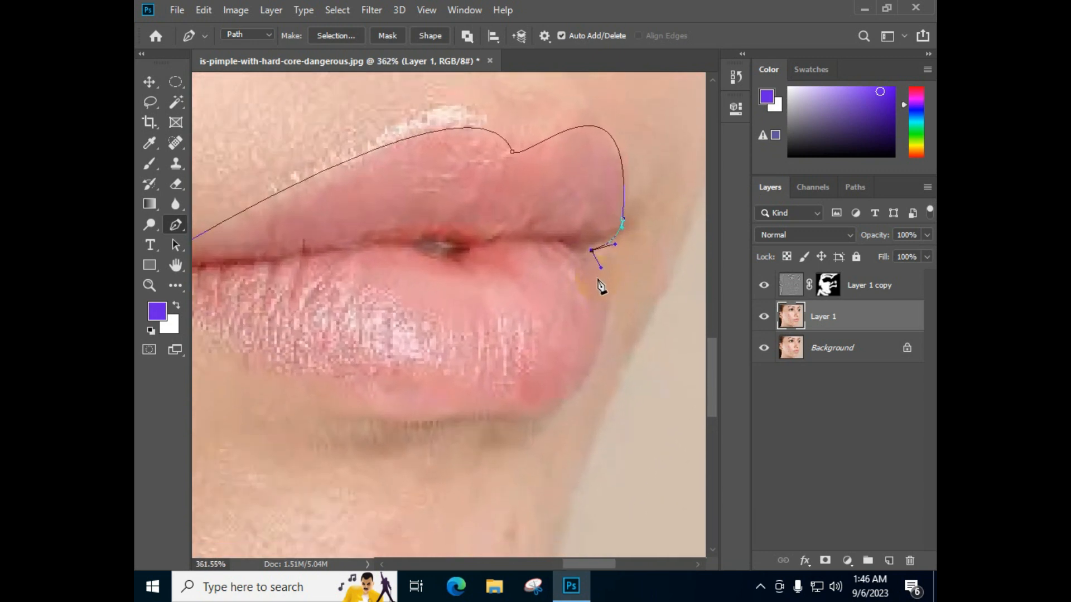
pyautogui.scroll(-2, 601, 287)
pyautogui.scroll(-3, 612, 195)
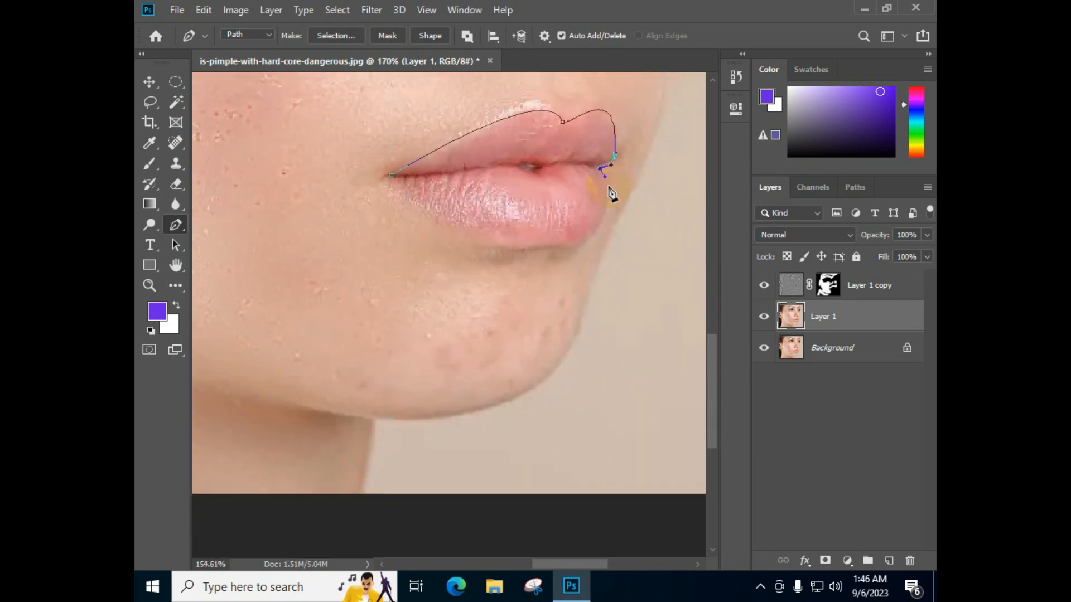
pyautogui.scroll(-1, 612, 193)
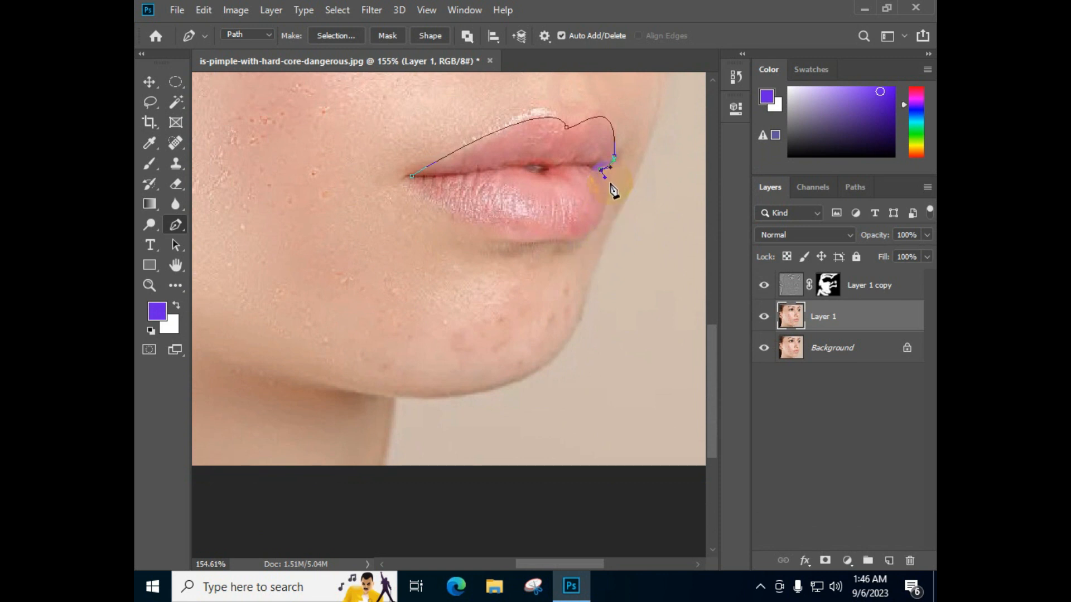
# Curve the path around the lower lip, close it at the starting mouth corner, and convert it to a selection
pyautogui.press('alt')
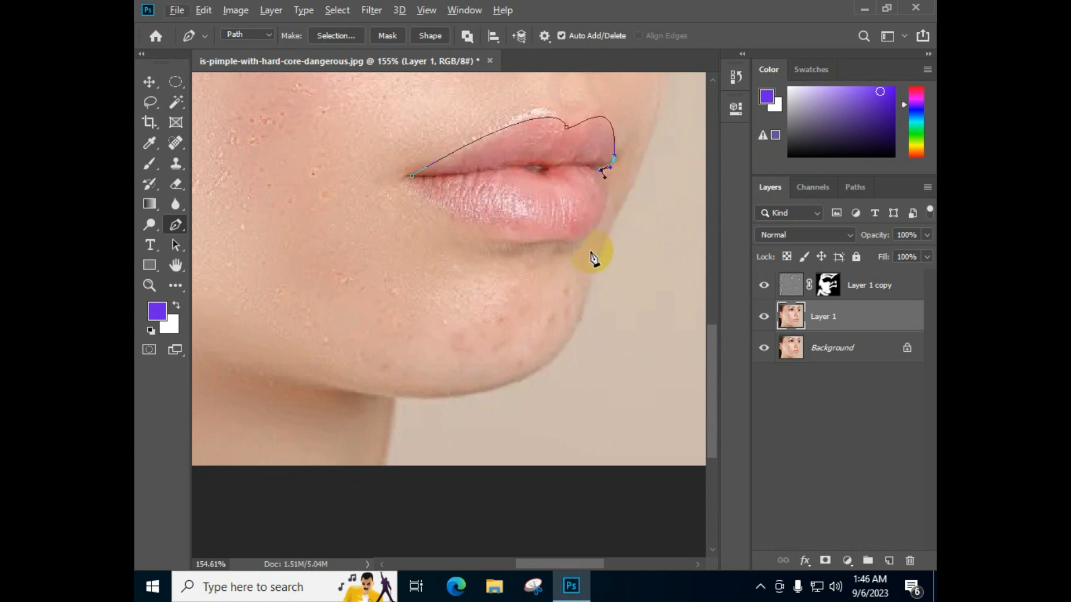
pyautogui.moveTo(573, 238); pyautogui.dragTo(533, 239)
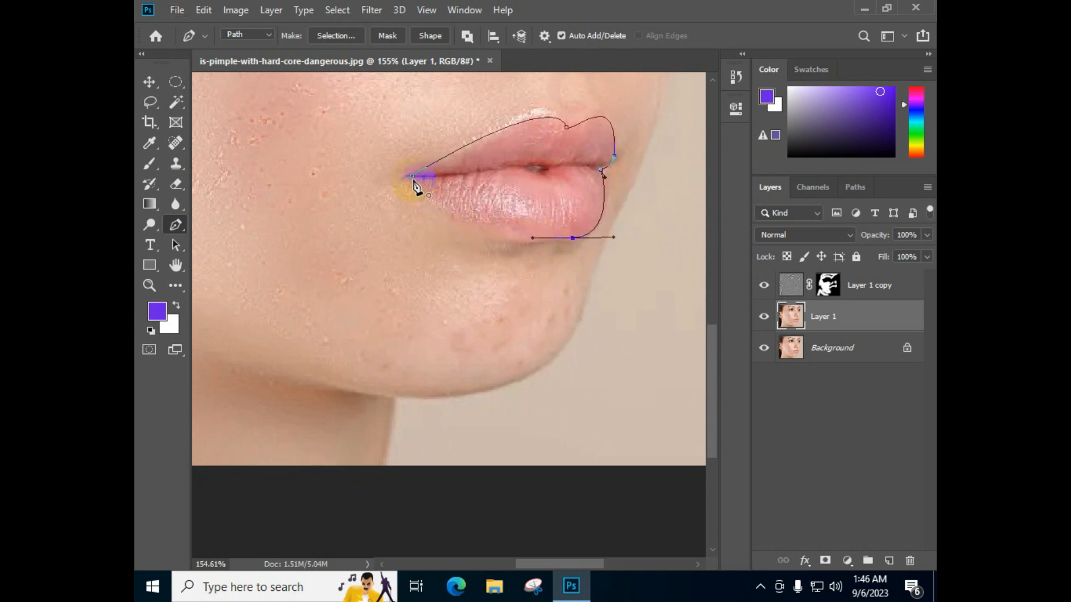
pyautogui.moveTo(412, 177); pyautogui.dragTo(372, 119)
pyautogui.scroll(-5, 413, 196)
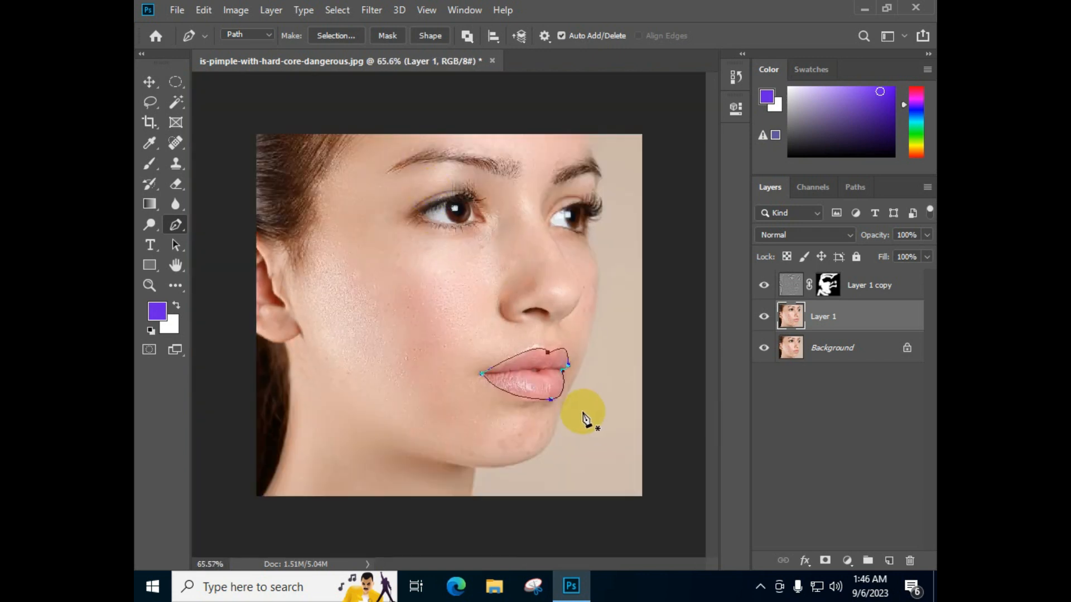
pyautogui.hotkey('ctrl', 'Return')
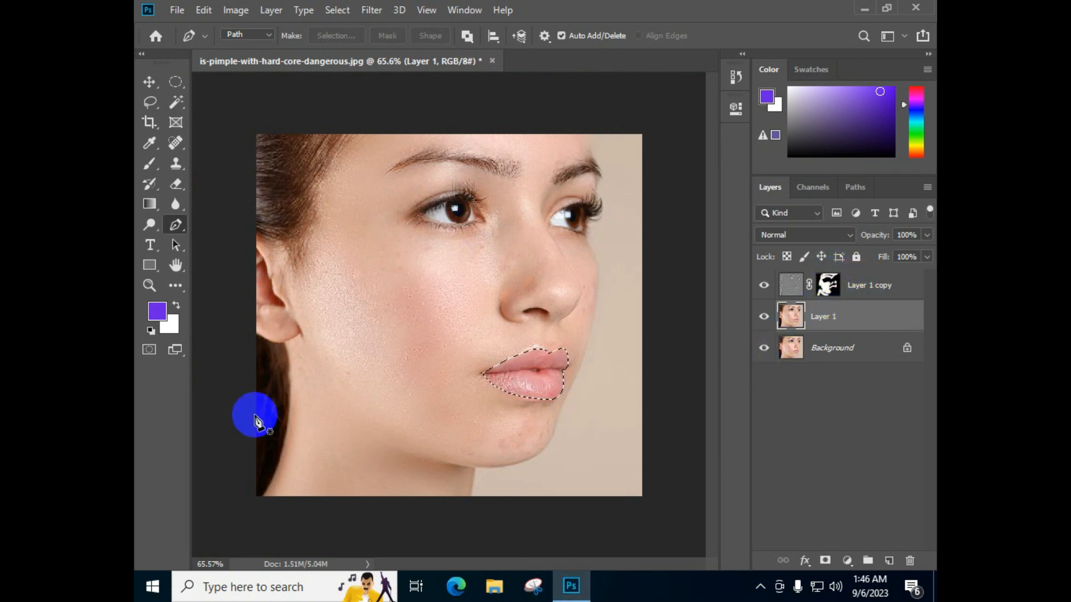
# Recolor the selected lips with Hue/Saturation by raising the saturation and slightly lowering the hue, and clear the selection
pyautogui.hotkey('ctrl', 'u')
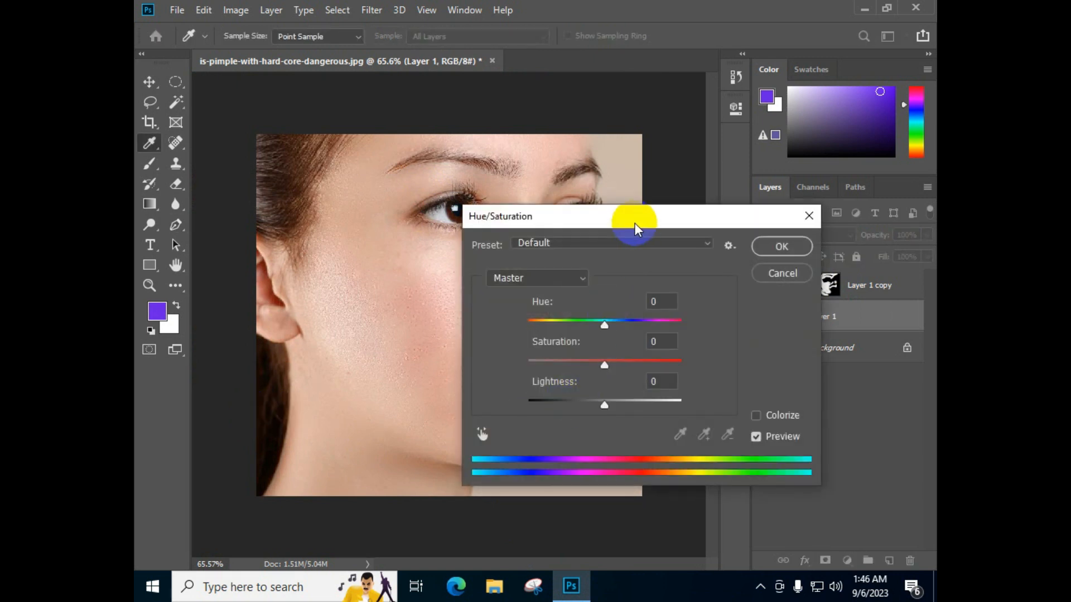
pyautogui.moveTo(635, 223); pyautogui.dragTo(753, 198)
pyautogui.moveTo(722, 340); pyautogui.dragTo(739, 338)
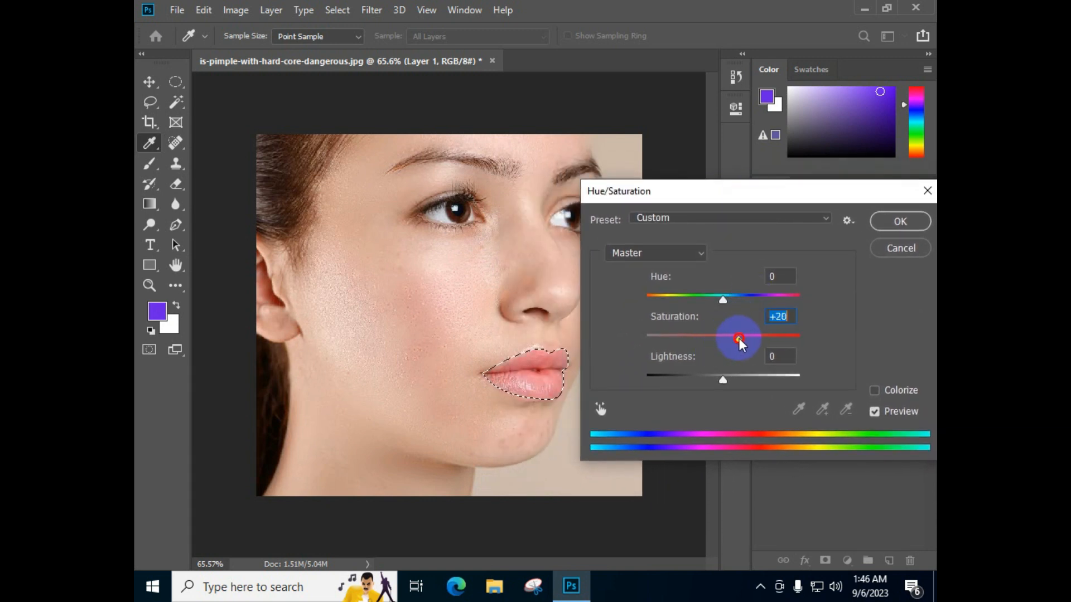
pyautogui.moveTo(723, 298); pyautogui.dragTo(719, 297)
pyautogui.moveTo(721, 379); pyautogui.dragTo(722, 378)
pyautogui.moveTo(752, 342); pyautogui.dragTo(754, 342)
pyautogui.moveTo(818, 195); pyautogui.dragTo(410, 161)
pyautogui.click(504, 188)
pyautogui.press('p')
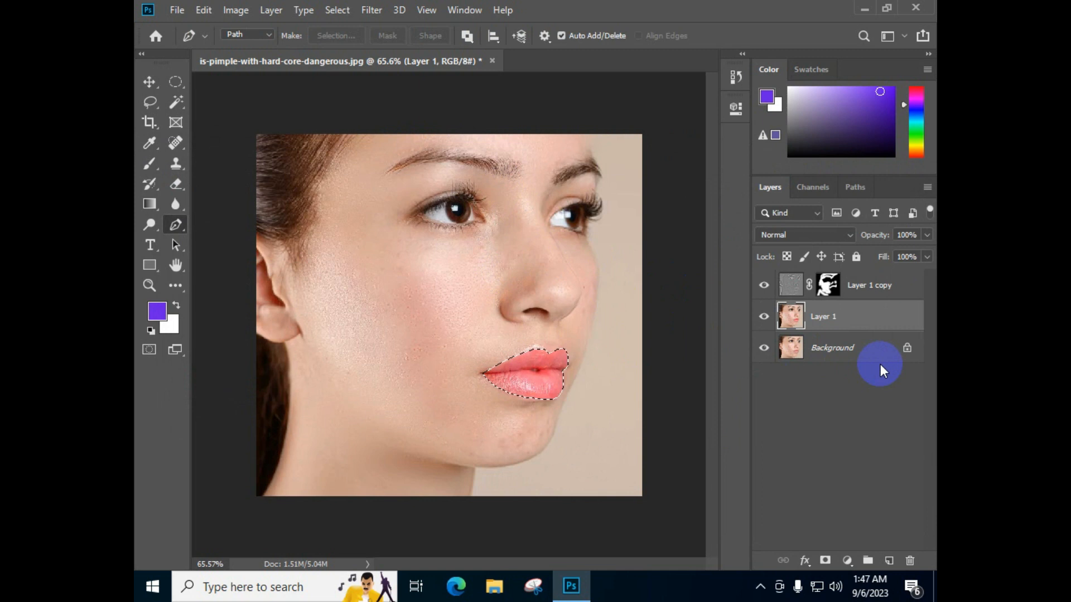
pyautogui.hotkey('ctrl', 'd')
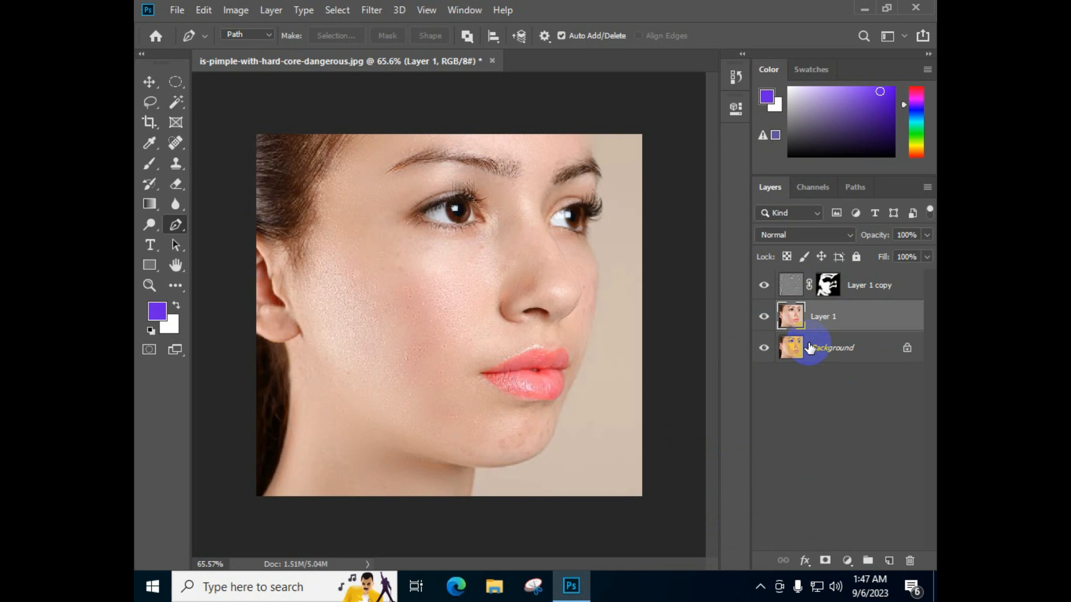
# Merge Layer 1 copy and Layer 1 with the Background layer hidden, and show the Background again
pyautogui.click(762, 348)
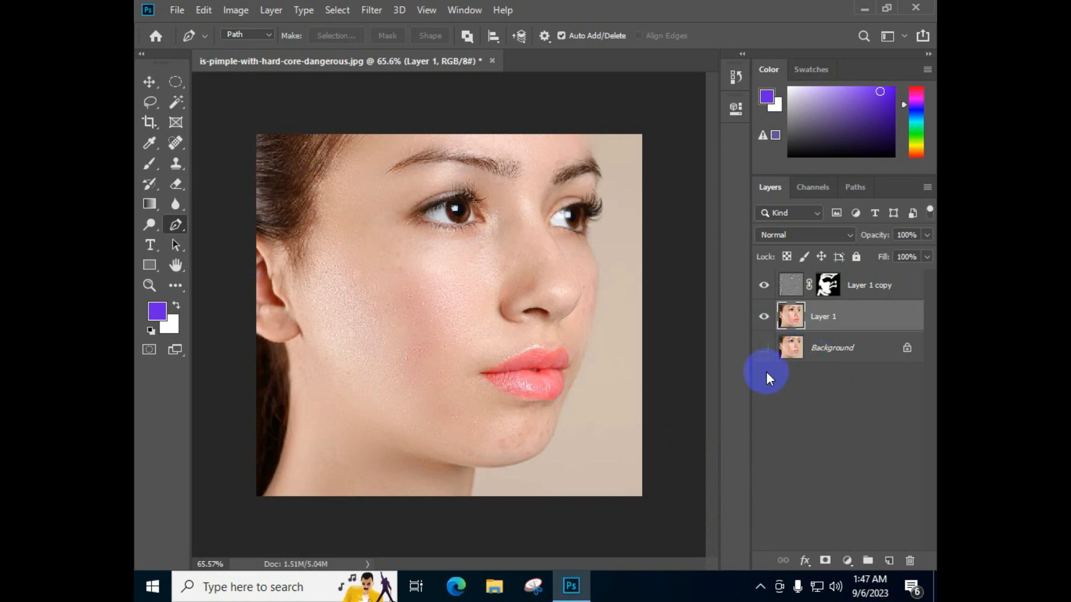
pyautogui.hotkey('ctrl', 'shift', 'e')
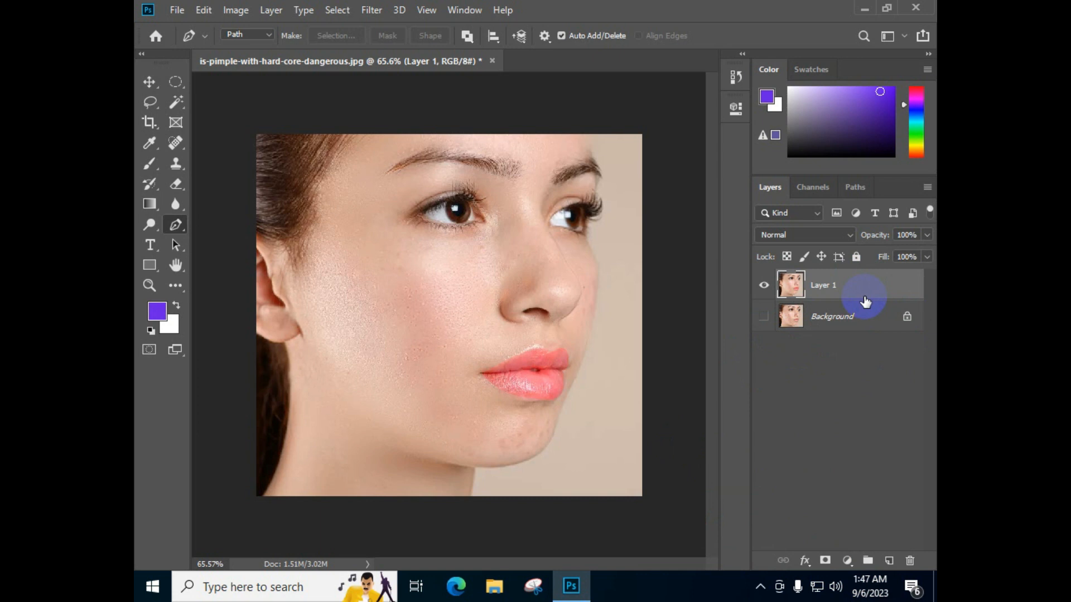
pyautogui.click(764, 316)
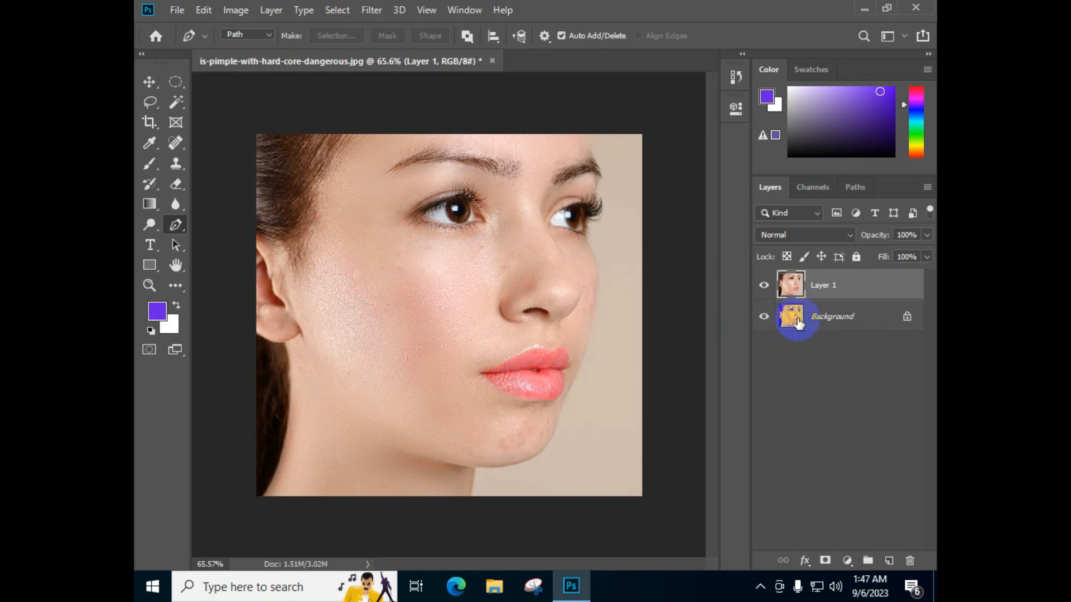
# Toggle the visibility of the merged Layer 1 repeatedly to compare the retouched portrait with the original
pyautogui.click(764, 286)
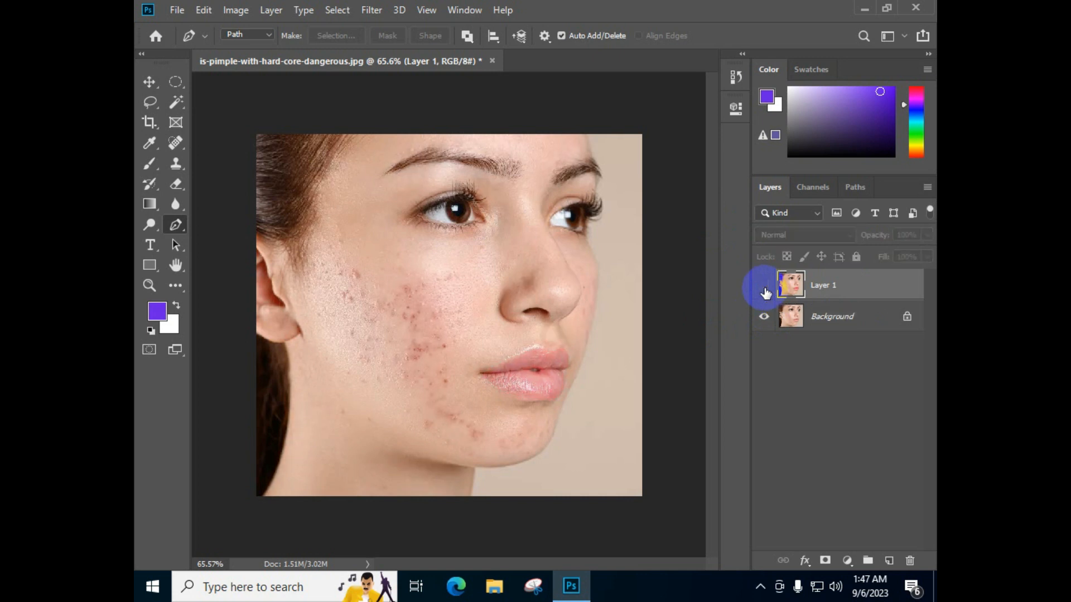
pyautogui.click(764, 286)
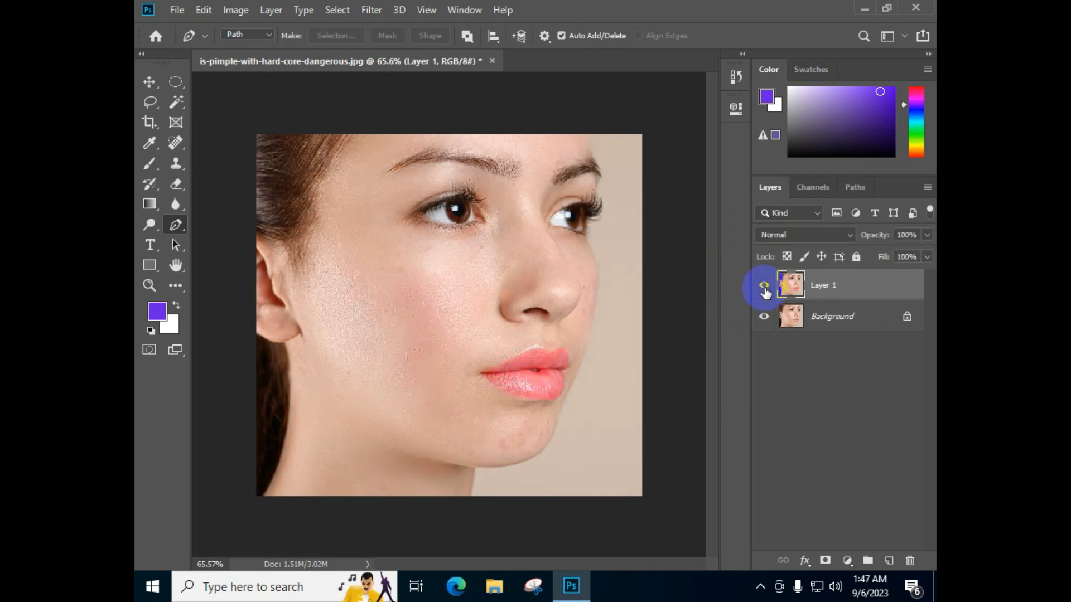
pyautogui.click(764, 286)
pyautogui.click(764, 286)
pyautogui.click(764, 286)
pyautogui.click(763, 286)
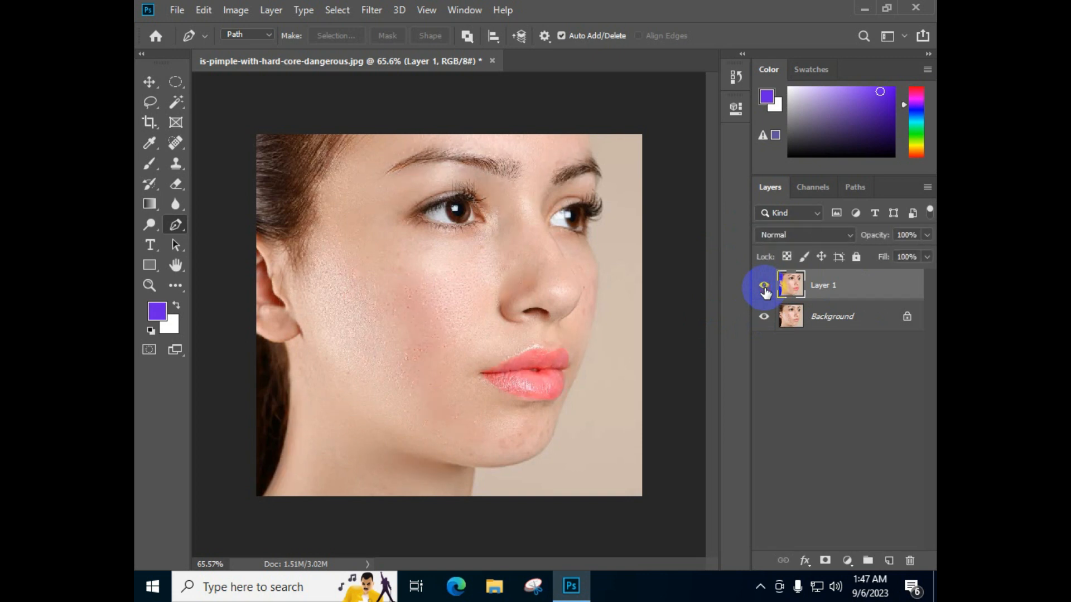